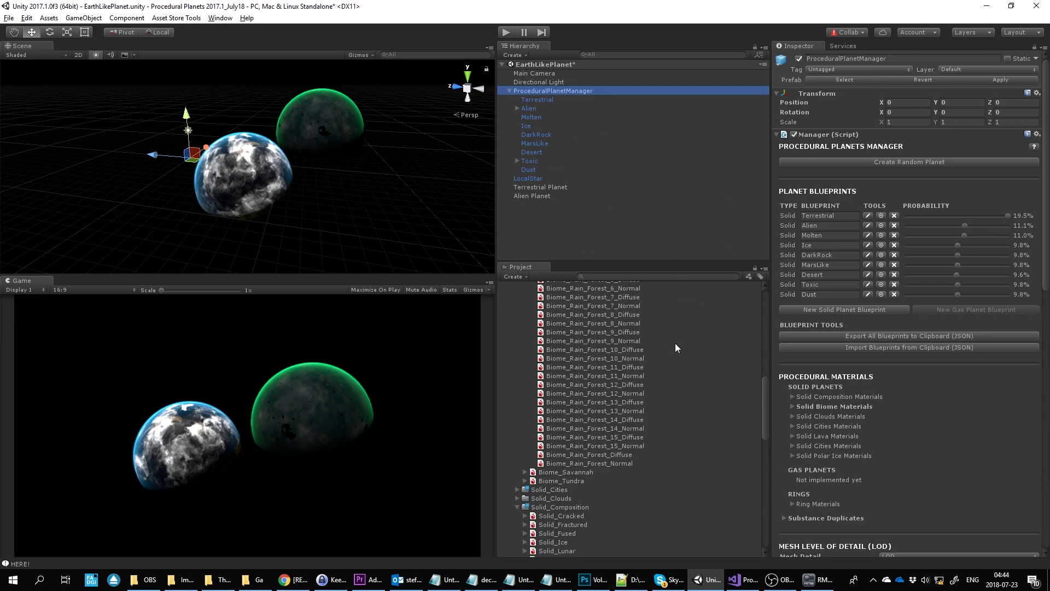
# Fold up the Solid_Biome and Solid_Composition folders in the Project tree to reveal Scripts
pyautogui.moveTo(764, 398); pyautogui.dragTo(753, 332)
pyautogui.click(521, 325)
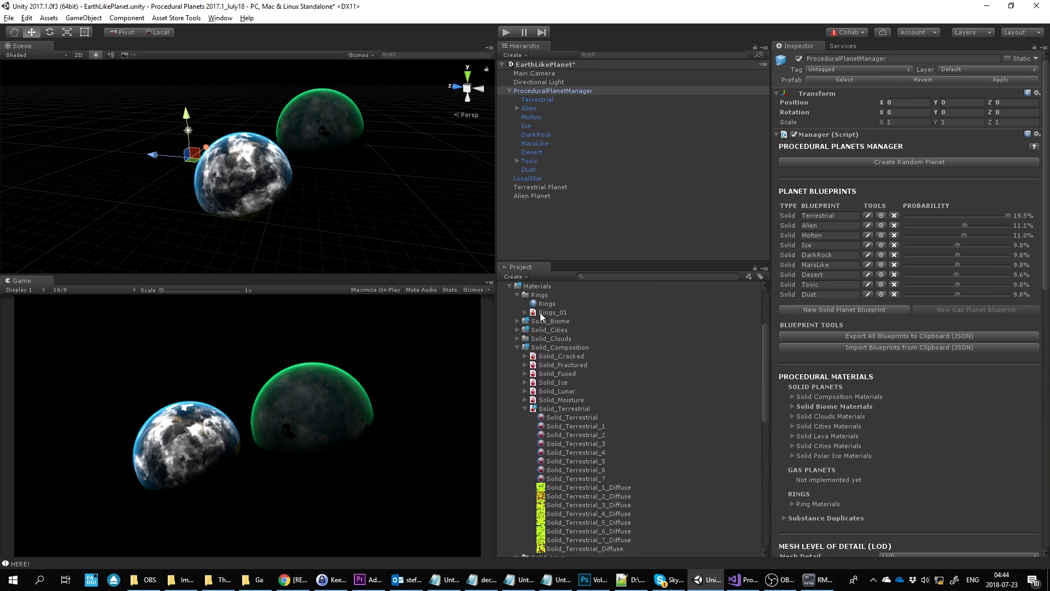
pyautogui.click(517, 348)
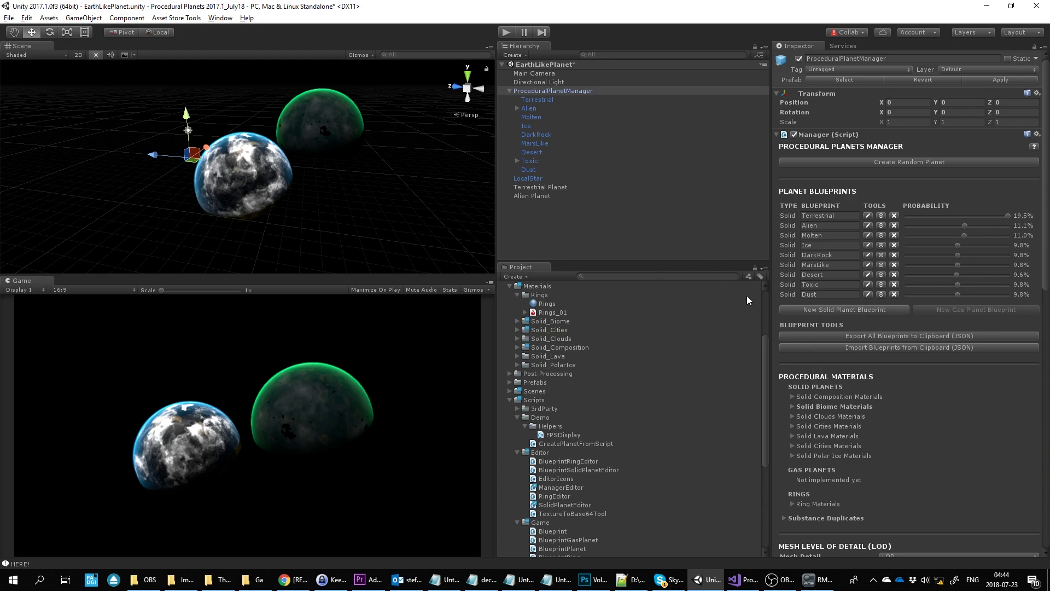
# Enable Show LOD Editor on the ProceduralPlanetManager so both planets show yellow LOD wireframes
pyautogui.scroll(-3, 874, 462)
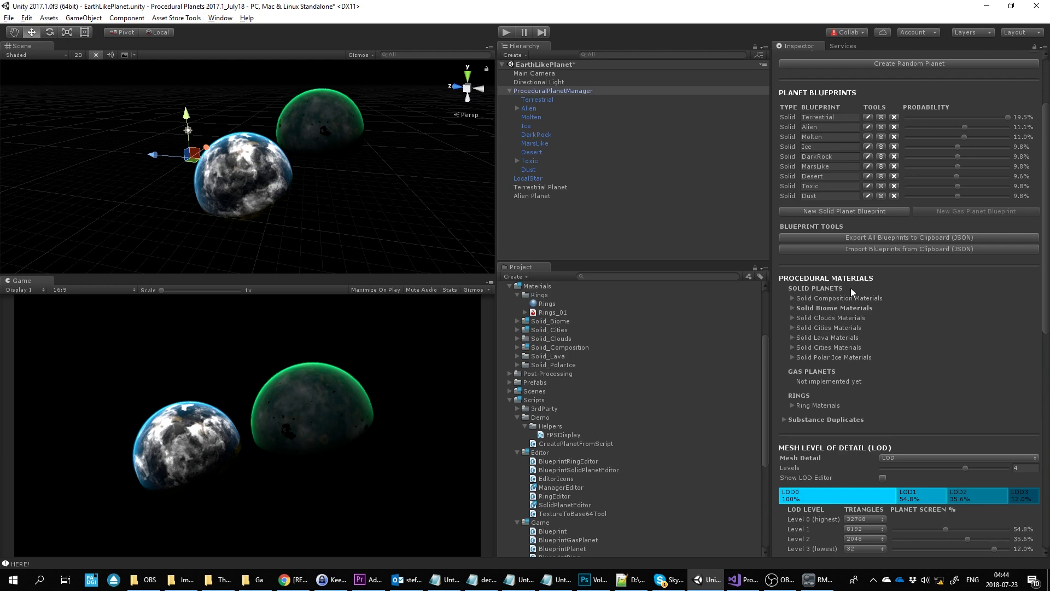
pyautogui.scroll(-2, 913, 438)
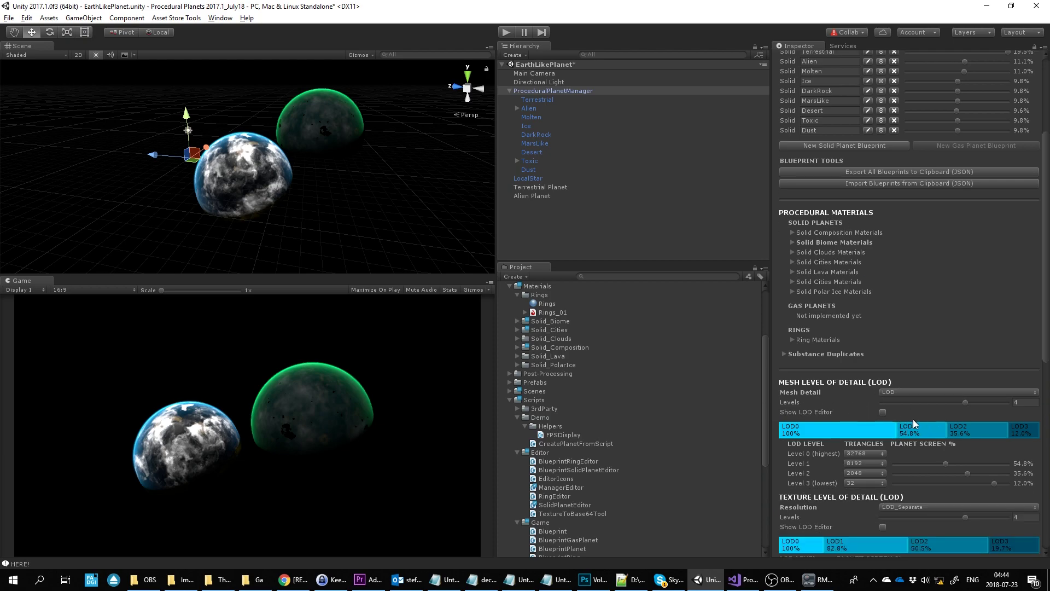
pyautogui.scroll(-1, 912, 432)
pyautogui.keyDown('alt'); pyautogui.moveTo(422, 120); pyautogui.dragTo(274, 181); pyautogui.keyUp('alt')
pyautogui.click(274, 181)
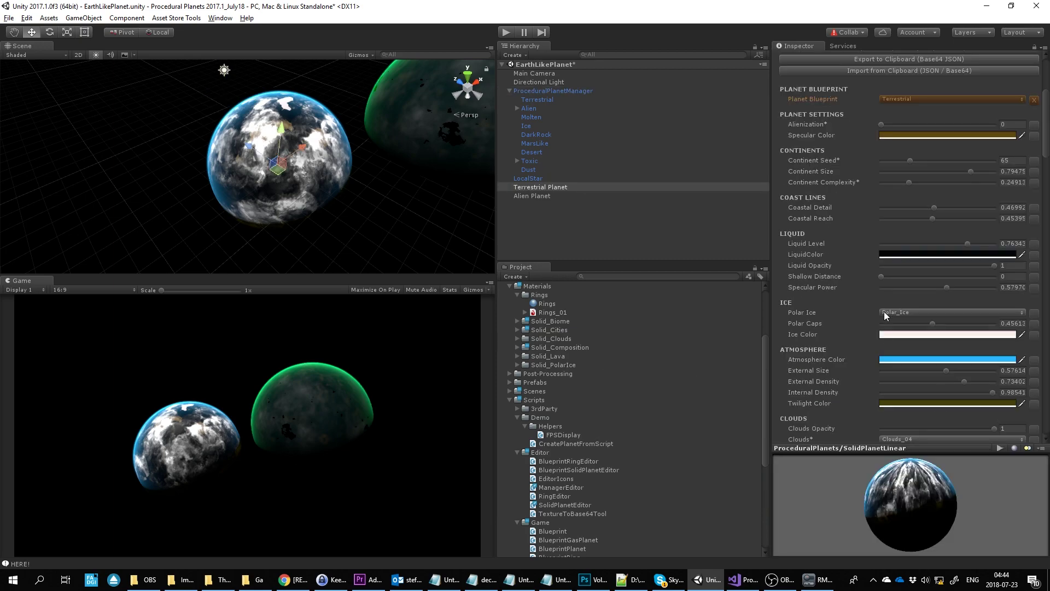
pyautogui.click(548, 93)
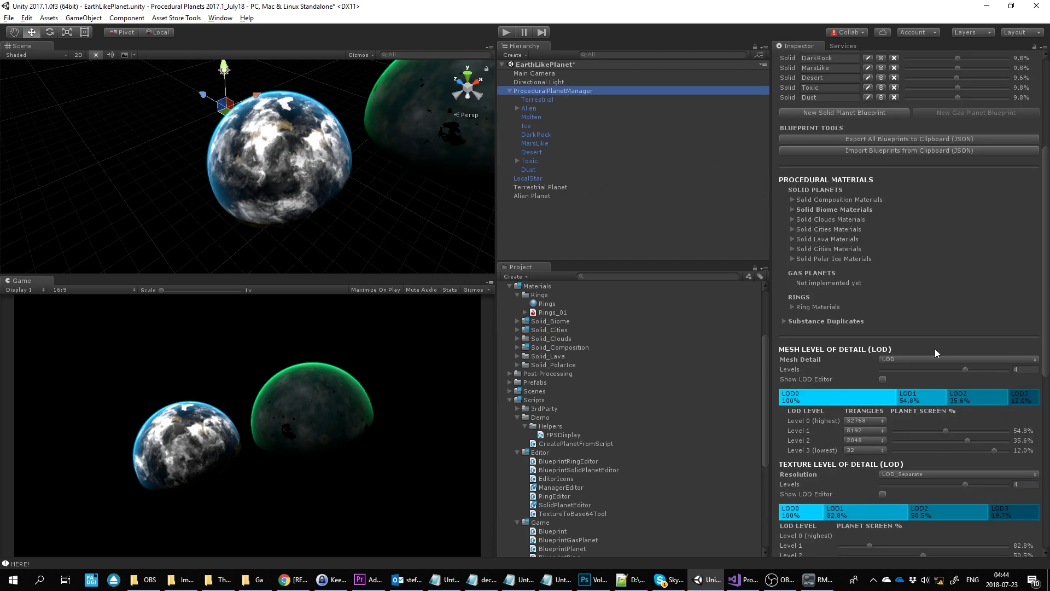
pyautogui.click(883, 379)
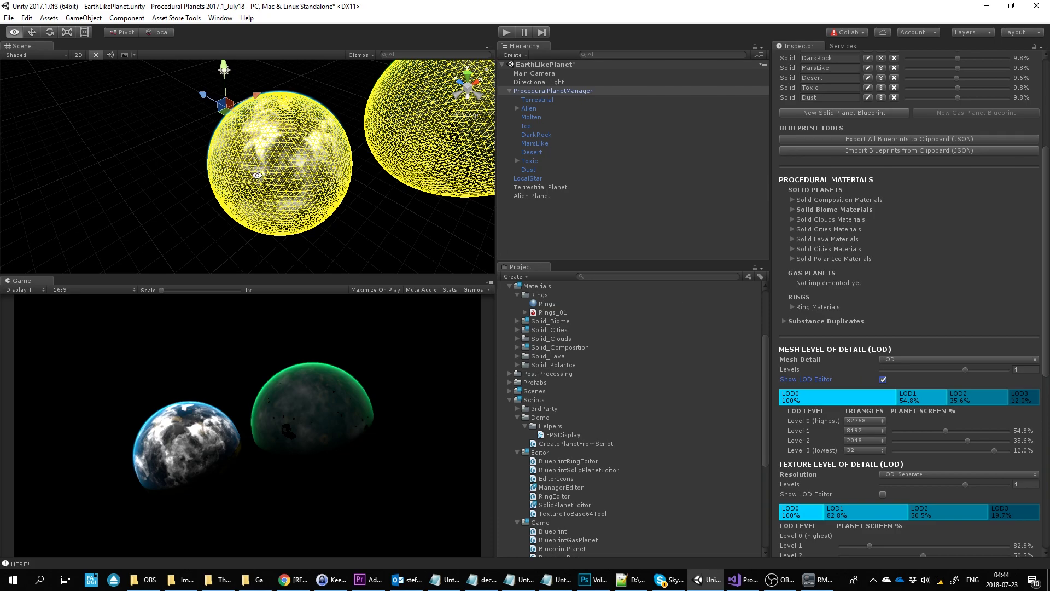
pyautogui.keyDown('alt'); pyautogui.moveTo(257, 175); pyautogui.dragTo(352, 153); pyautogui.keyUp('alt')
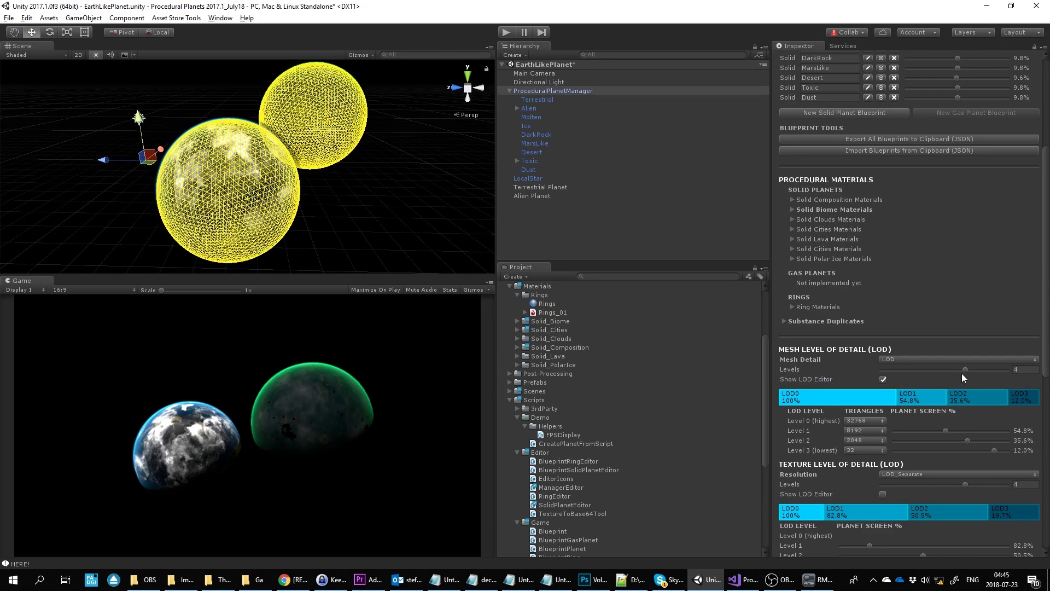
pyautogui.moveTo(961, 373)
pyautogui.mouseDown()
pyautogui.moveTo(995, 368)
pyautogui.moveTo(949, 371)
pyautogui.moveTo(967, 371)
pyautogui.mouseUp()
# Frame the Main Camera and dolly it slightly back from the planets
pyautogui.click(543, 73)
pyautogui.press('f')
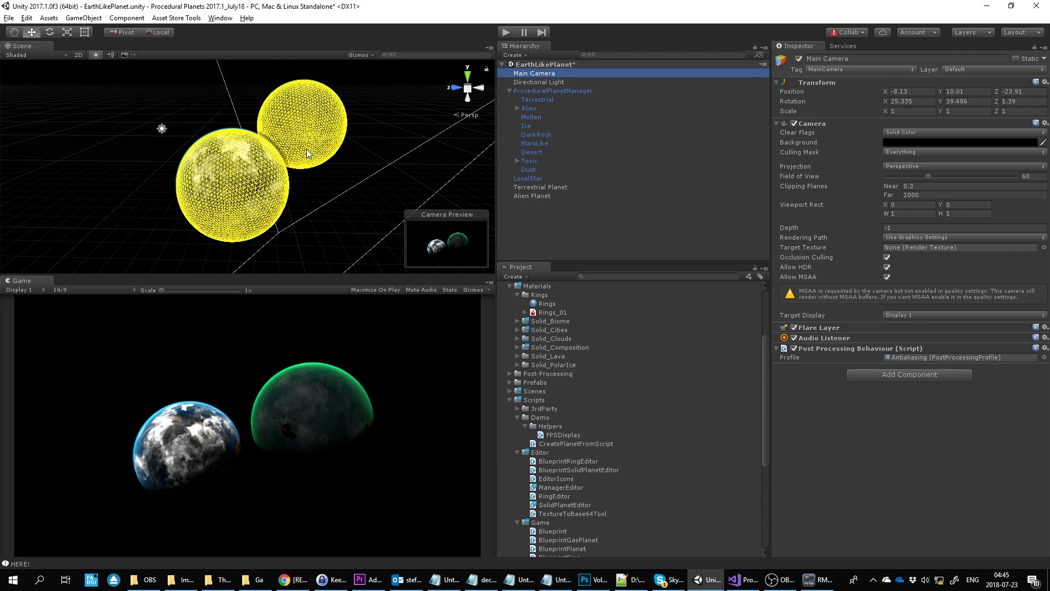
pyautogui.moveTo(370, 119); pyautogui.dragTo(375, 58)
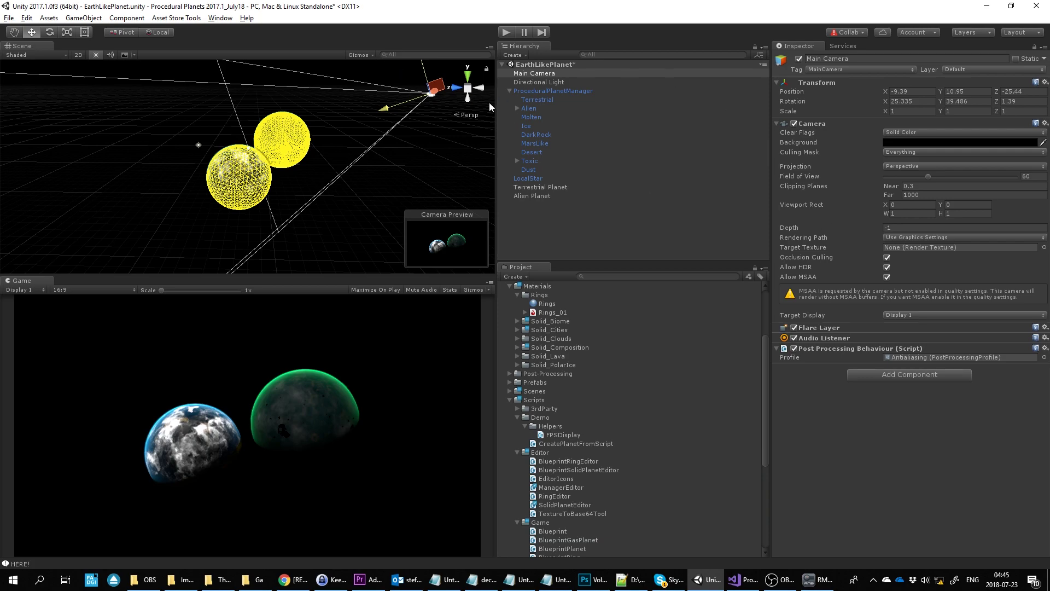
pyautogui.click(564, 91)
# Drag the mesh LOD dividers to raise the Level 1 and Level 2 switch points
pyautogui.press('f')
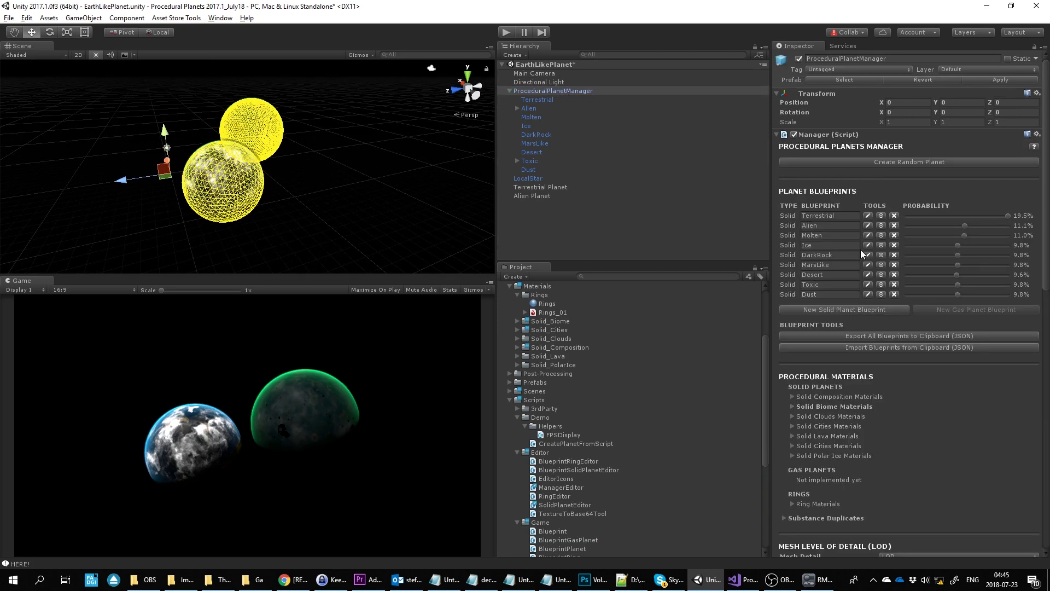
pyautogui.scroll(-10, 824, 403)
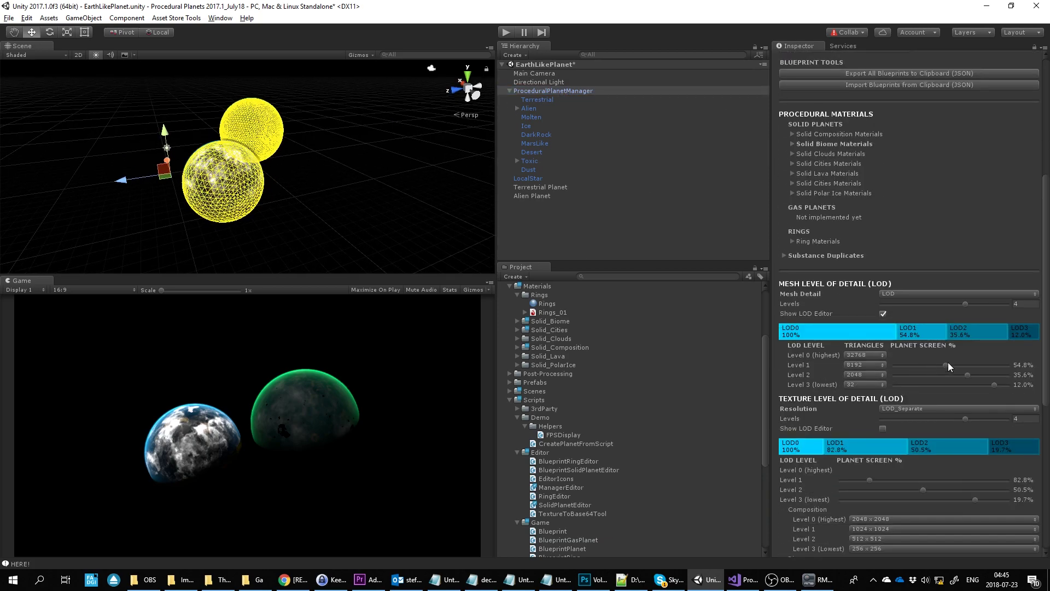
pyautogui.moveTo(897, 333); pyautogui.dragTo(840, 333)
pyautogui.moveTo(946, 330); pyautogui.dragTo(895, 332)
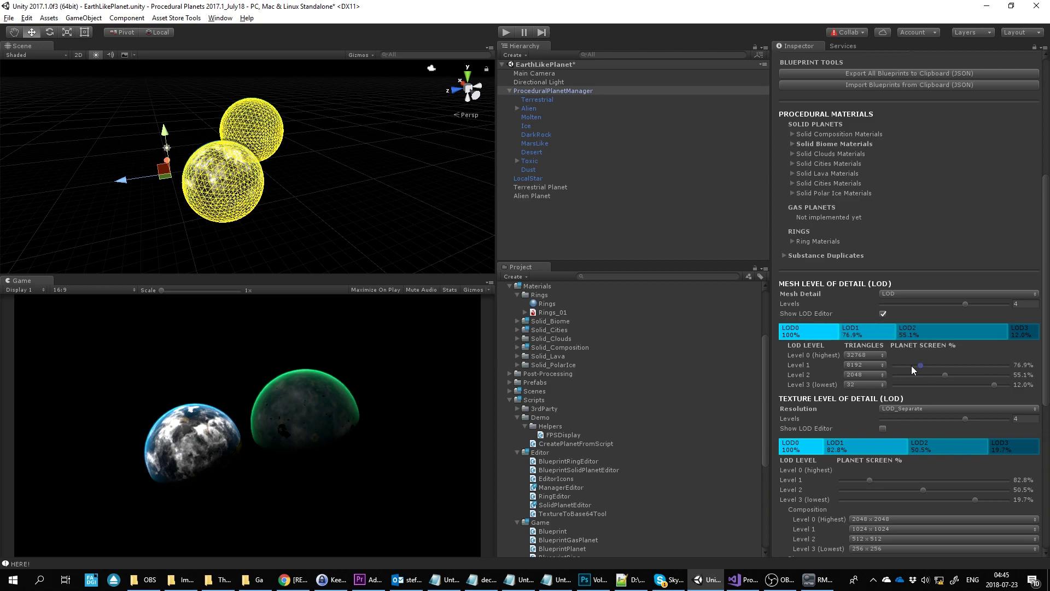
pyautogui.click(908, 365)
pyautogui.click(936, 374)
# Try 8 triangles for mesh LOD Level 0
pyautogui.click(852, 355)
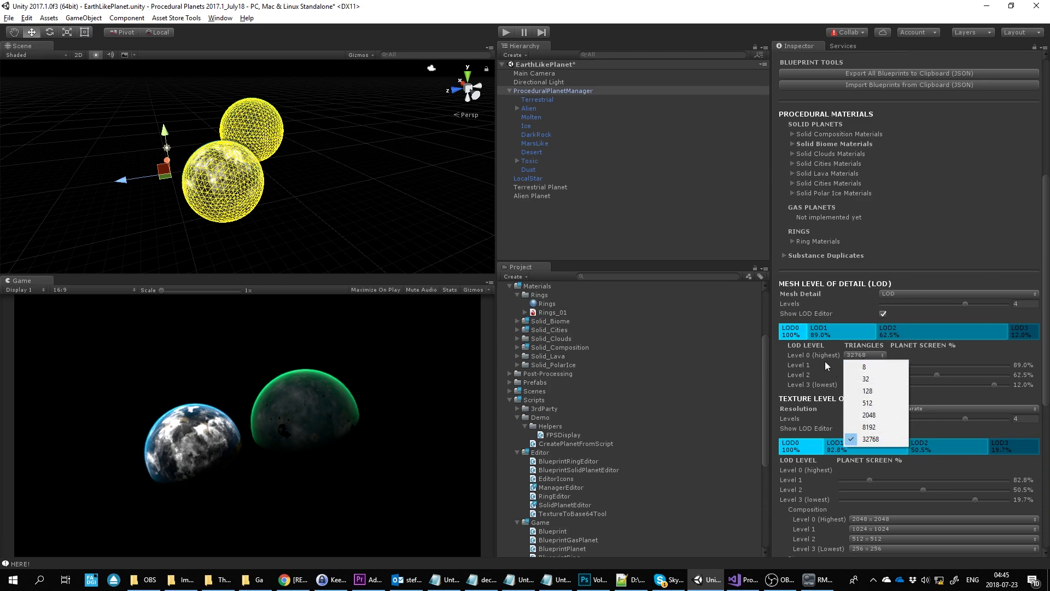
pyautogui.click(865, 366)
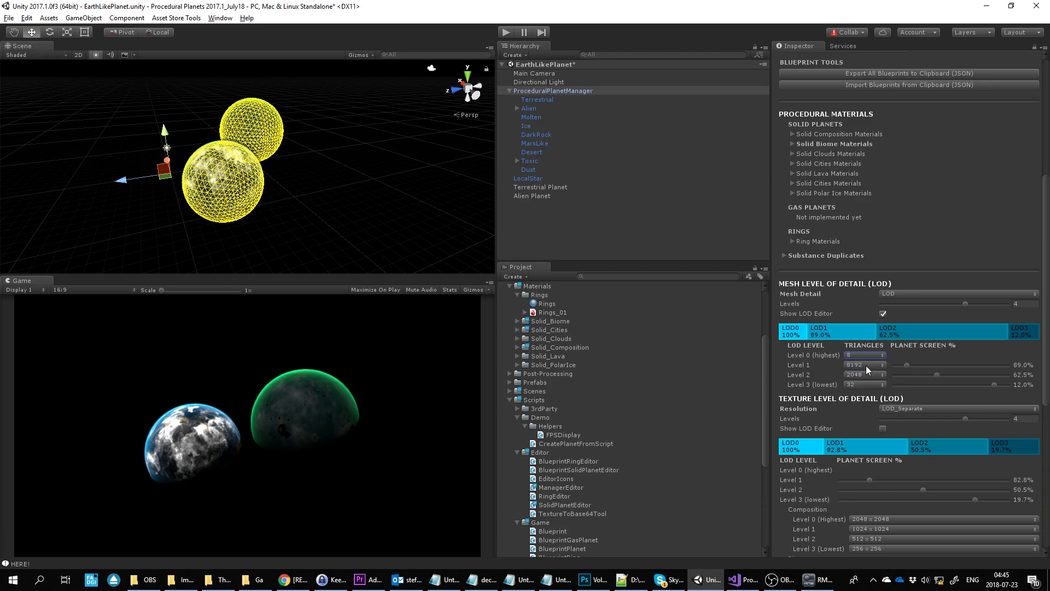
pyautogui.click(867, 355)
pyautogui.click(806, 332)
# Set the Level 1 and Level 2 thresholds near 78.8% and 32.7%, and restore Level 0 to 32768 triangles
pyautogui.moveTo(917, 362)
pyautogui.mouseDown()
pyautogui.moveTo(986, 360)
pyautogui.moveTo(918, 364)
pyautogui.mouseUp()
pyautogui.moveTo(992, 375); pyautogui.dragTo(970, 375)
pyautogui.click(868, 356)
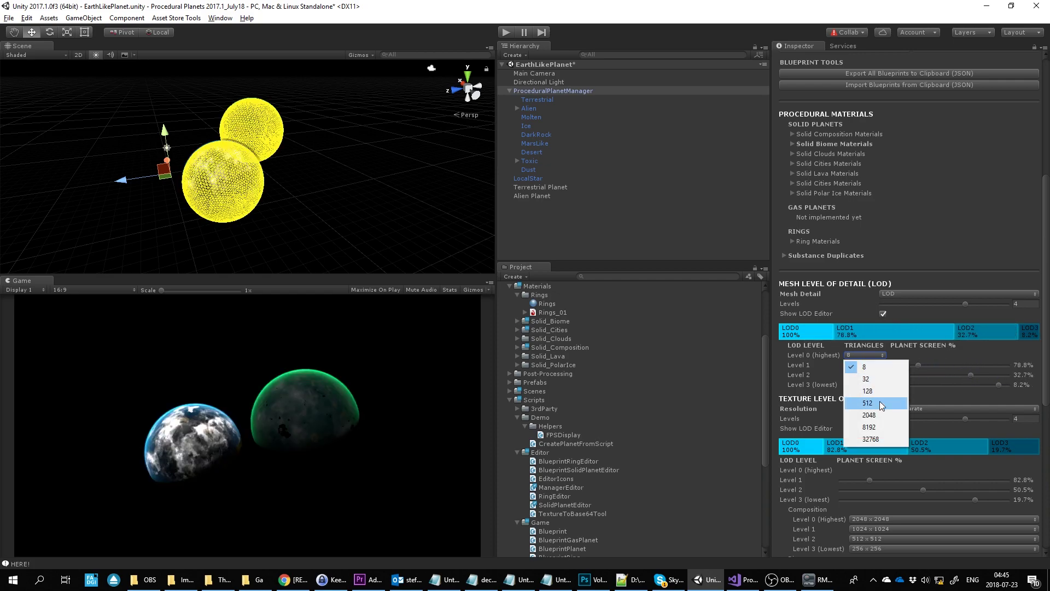
pyautogui.click(886, 440)
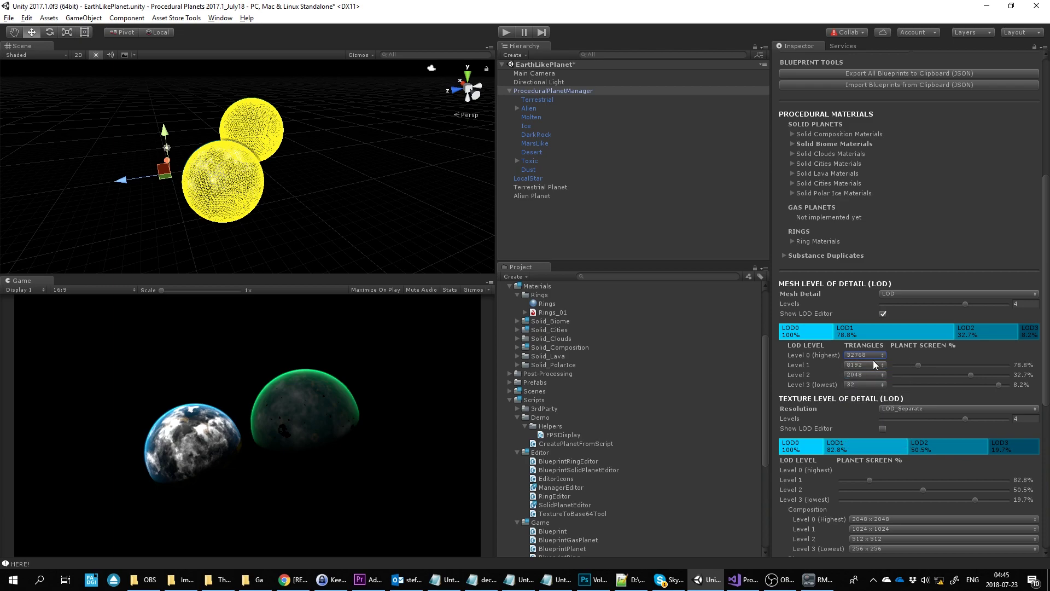
pyautogui.scroll(5, 184, 193)
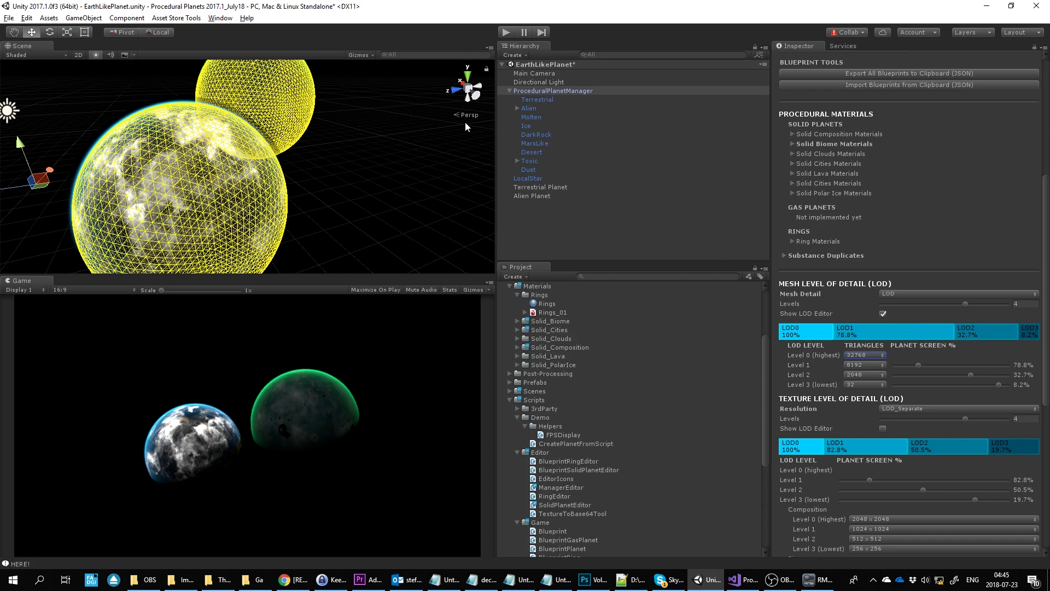
# Frame the Main Camera and drag it farther back from the planets
pyautogui.doubleClick(539, 75)
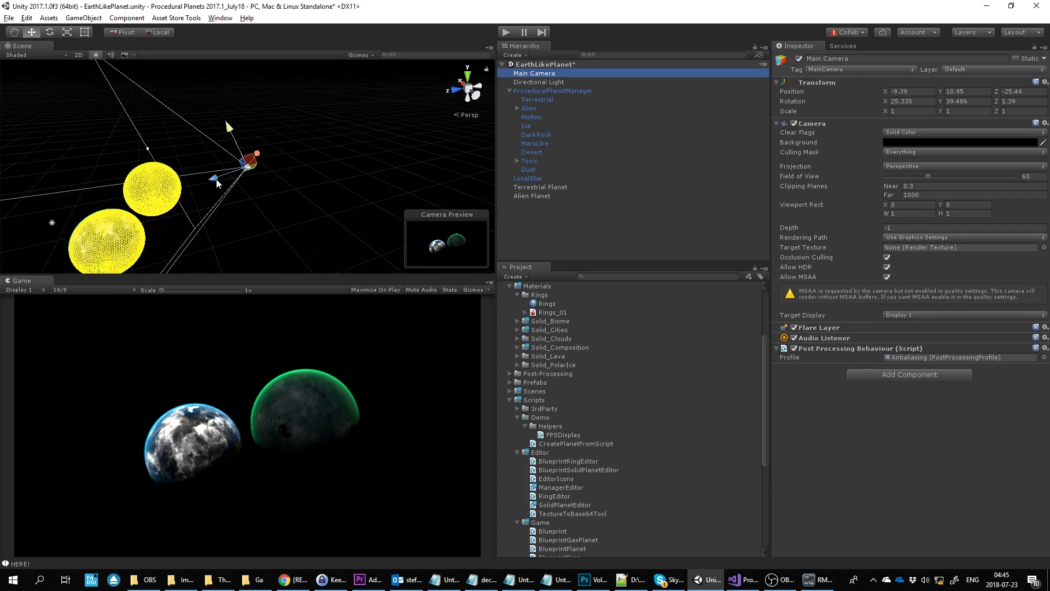
pyautogui.moveTo(217, 184); pyautogui.dragTo(323, 168)
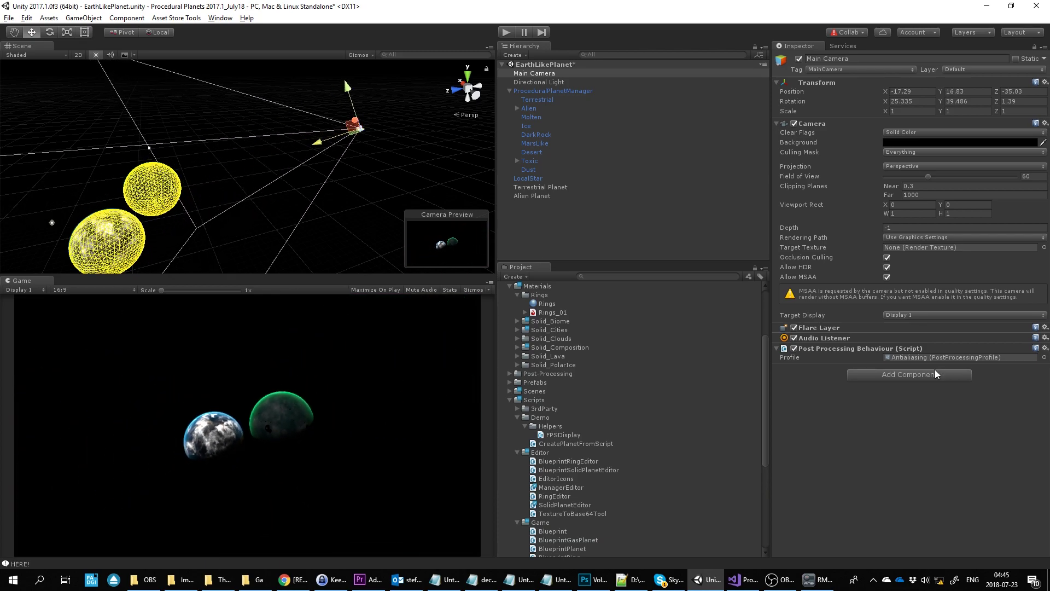
pyautogui.click(538, 92)
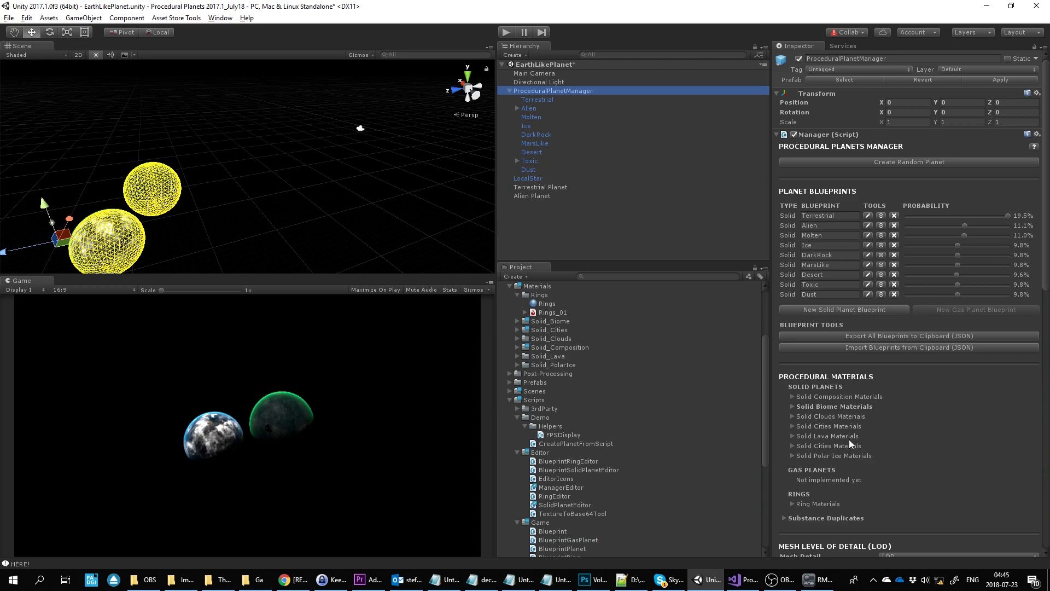
# Switch mesh detail to Static and try 512, 8192, 8 and 32768 triangles
pyautogui.scroll(-5, 874, 451)
pyautogui.click(933, 392)
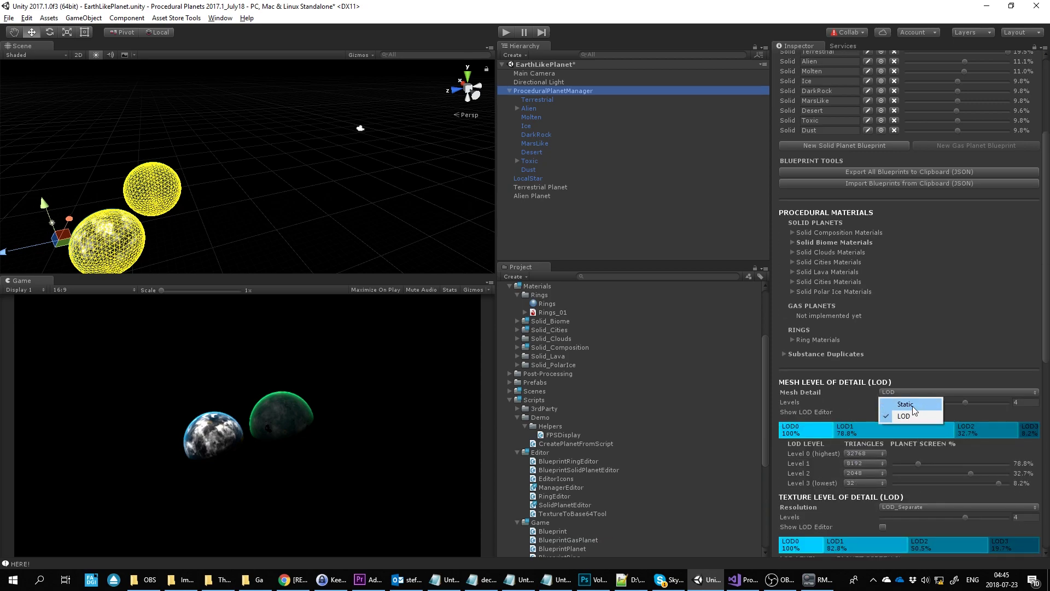
pyautogui.click(912, 404)
pyautogui.click(898, 402)
pyautogui.click(929, 449)
pyautogui.click(930, 401)
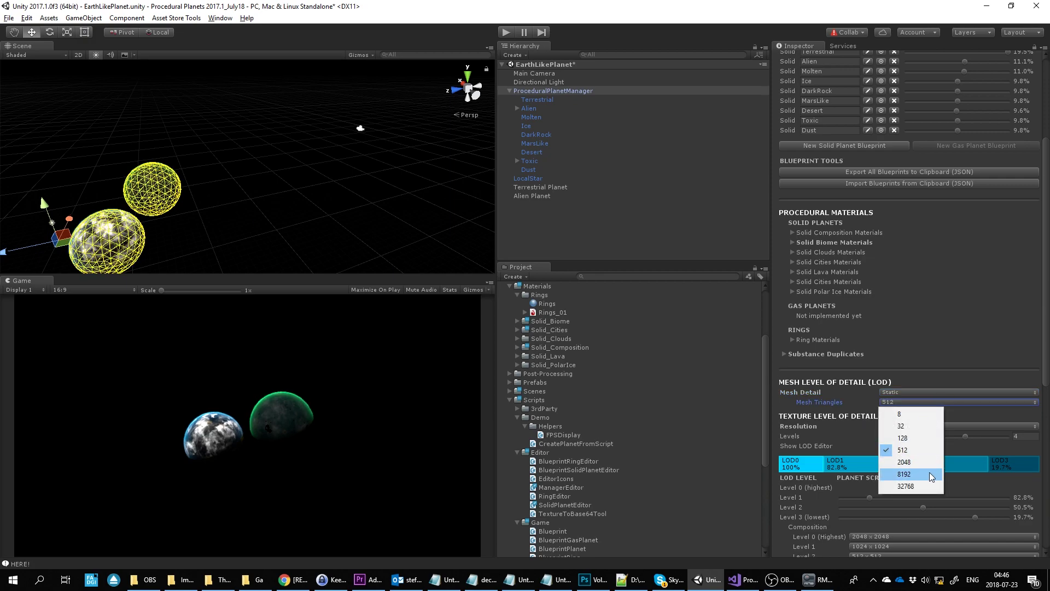
pyautogui.click(929, 473)
pyautogui.click(916, 403)
pyautogui.click(911, 418)
pyautogui.click(905, 403)
pyautogui.click(916, 486)
# Return mesh detail to LOD and turn off Show LOD Editor
pyautogui.click(910, 393)
pyautogui.click(911, 414)
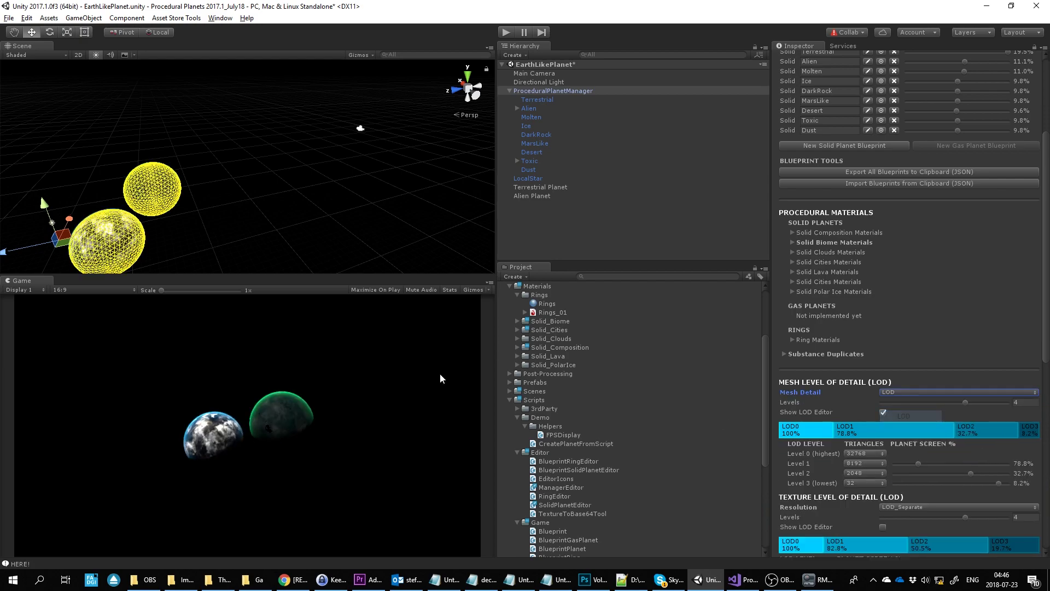
pyautogui.click(882, 413)
# View the planets from a low side-on angle and set Texture LOD Resolution to Static
pyautogui.moveTo(199, 219); pyautogui.dragTo(243, 200, button='middle')
pyautogui.scroll(5, 229, 208)
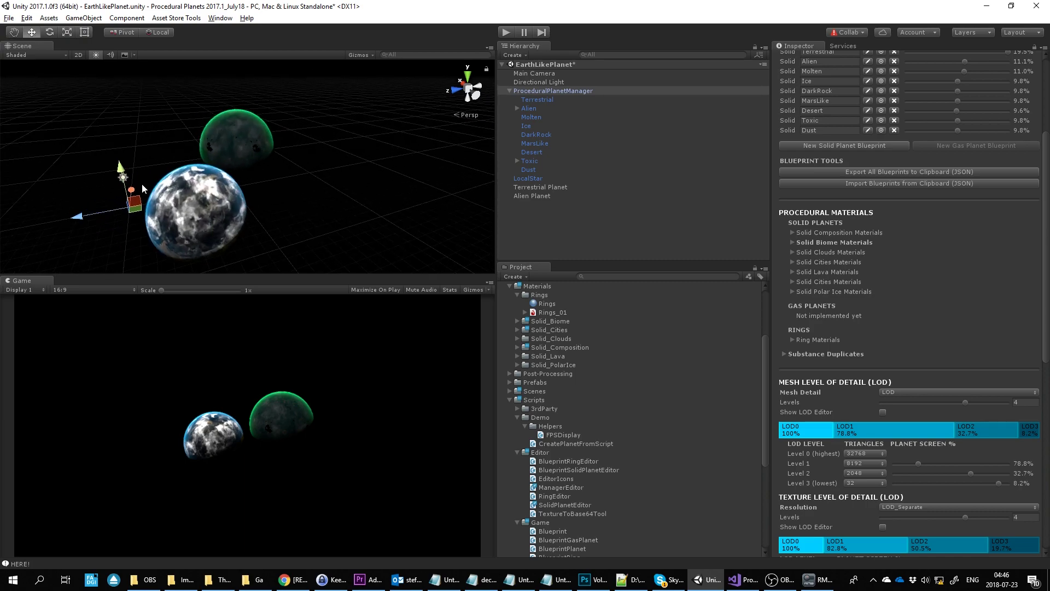
pyautogui.keyDown('alt'); pyautogui.moveTo(142, 183); pyautogui.dragTo(257, 191); pyautogui.keyUp('alt')
pyautogui.moveTo(257, 191)
pyautogui.mouseDown(button='middle')
pyautogui.moveTo(234, 216)
pyautogui.moveTo(262, 188)
pyautogui.mouseUp(button='middle')
pyautogui.scroll(-3, 878, 457)
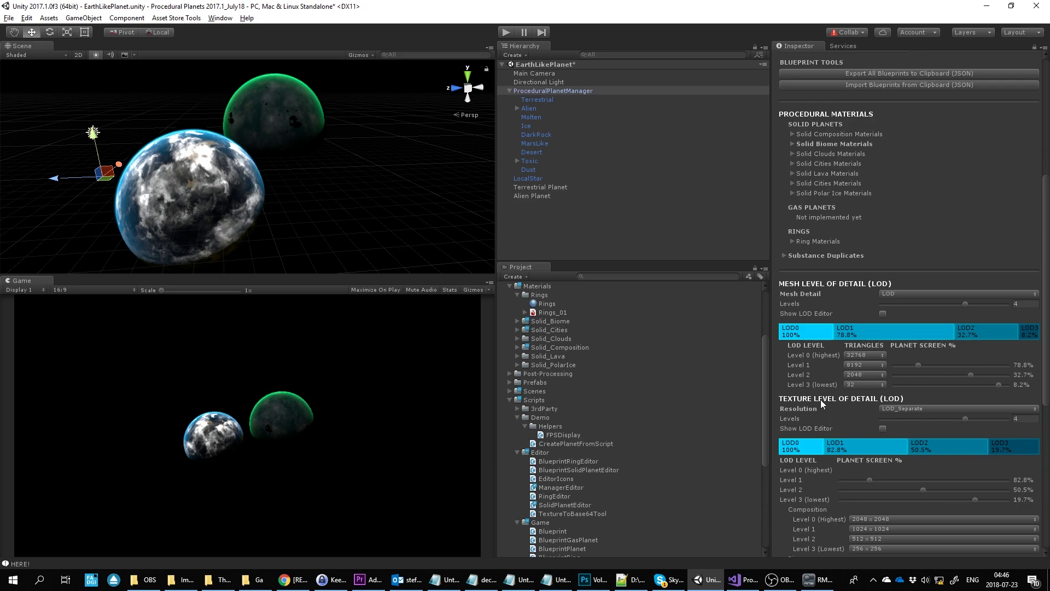
pyautogui.click(880, 411)
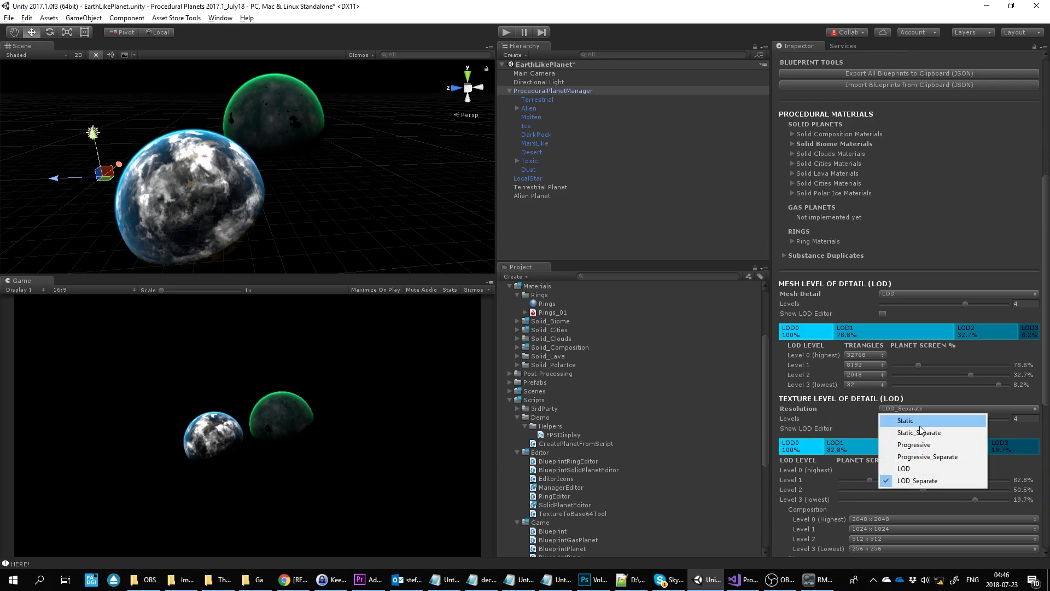
pyautogui.click(920, 422)
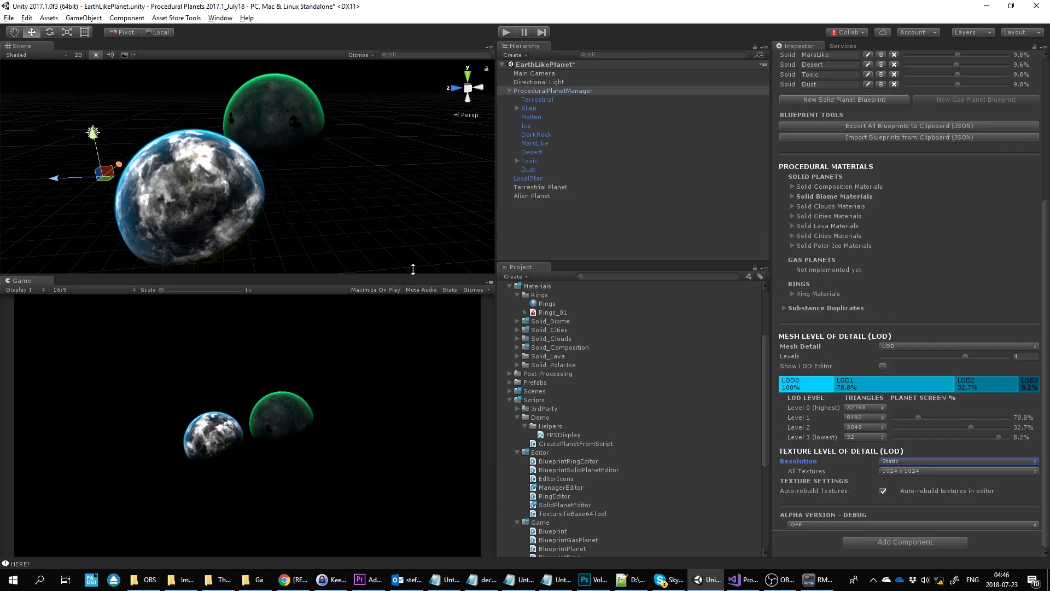
# Try All Textures at 2048 x 2048, 16 x 16, then 32 x 32
pyautogui.click(918, 471)
pyautogui.click(924, 472)
pyautogui.click(924, 471)
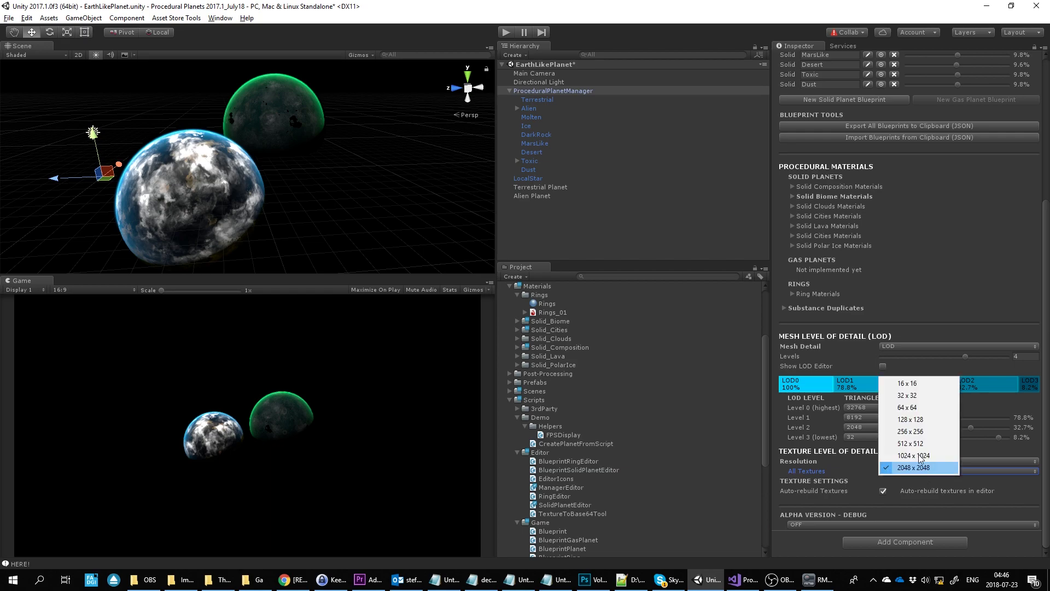
pyautogui.click(910, 381)
pyautogui.keyDown('alt'); pyautogui.moveTo(167, 168); pyautogui.dragTo(352, 206); pyautogui.keyUp('alt')
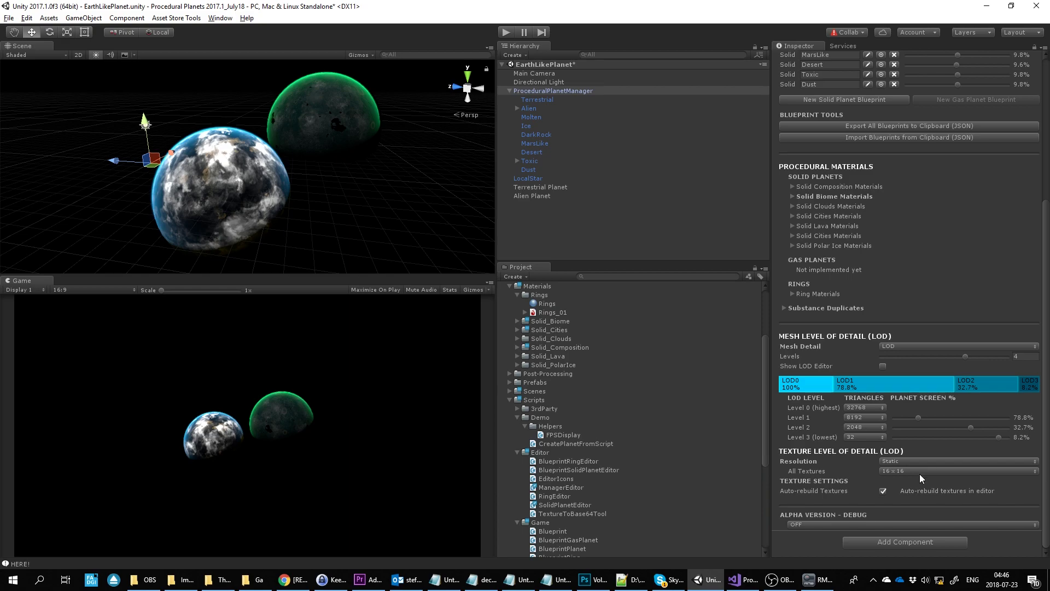
pyautogui.click(918, 472)
pyautogui.click(911, 395)
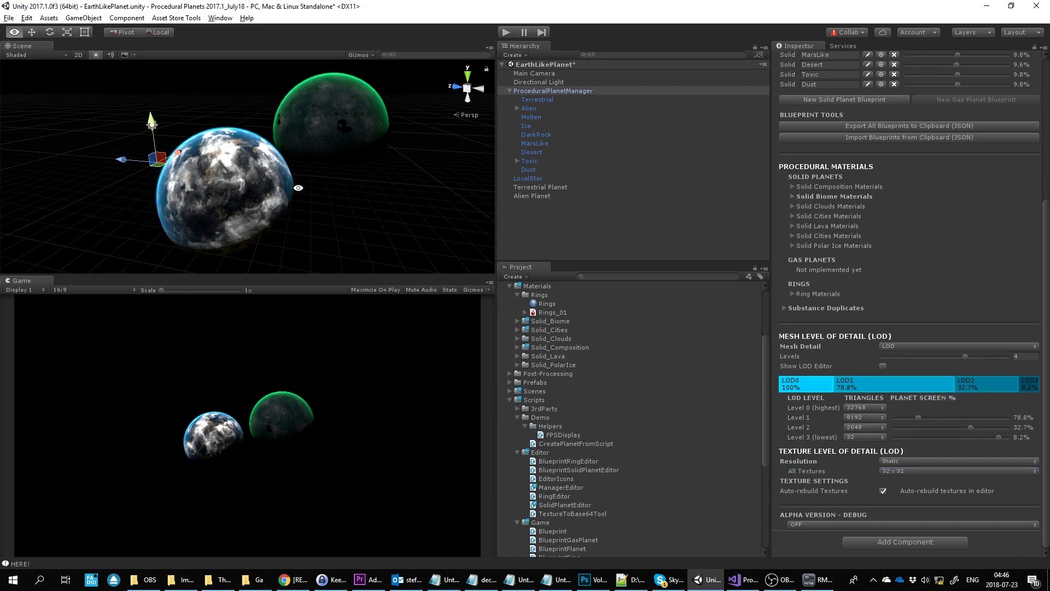
# Settle All Textures back on 16 x 16
pyautogui.keyDown('alt'); pyautogui.moveTo(306, 222); pyautogui.dragTo(340, 211); pyautogui.keyUp('alt')
pyautogui.keyDown('alt'); pyautogui.moveTo(394, 183); pyautogui.dragTo(252, 169); pyautogui.keyUp('alt')
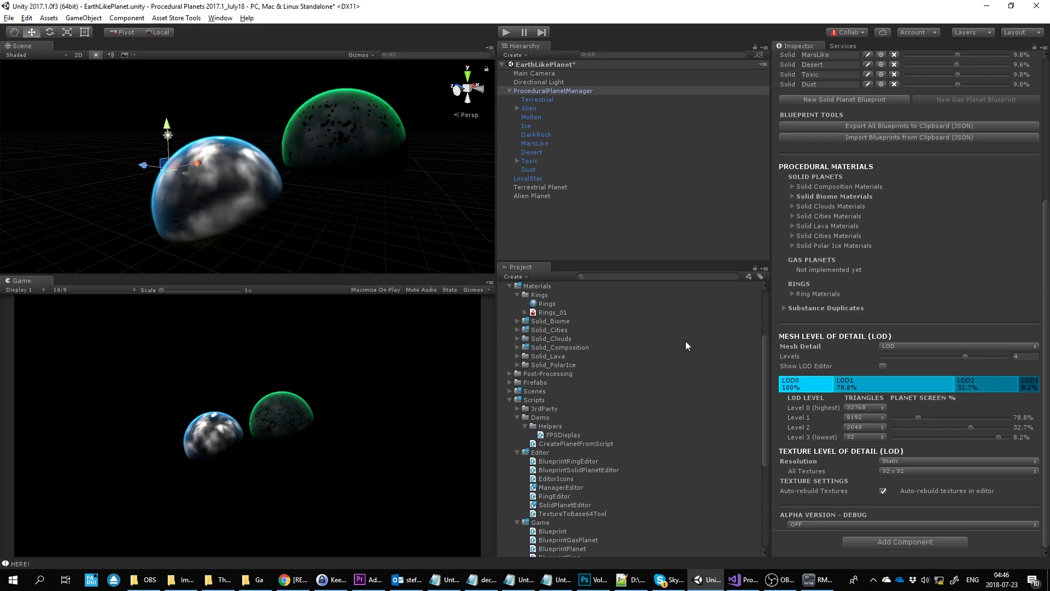
pyautogui.click(897, 461)
pyautogui.click(910, 448)
pyautogui.click(913, 471)
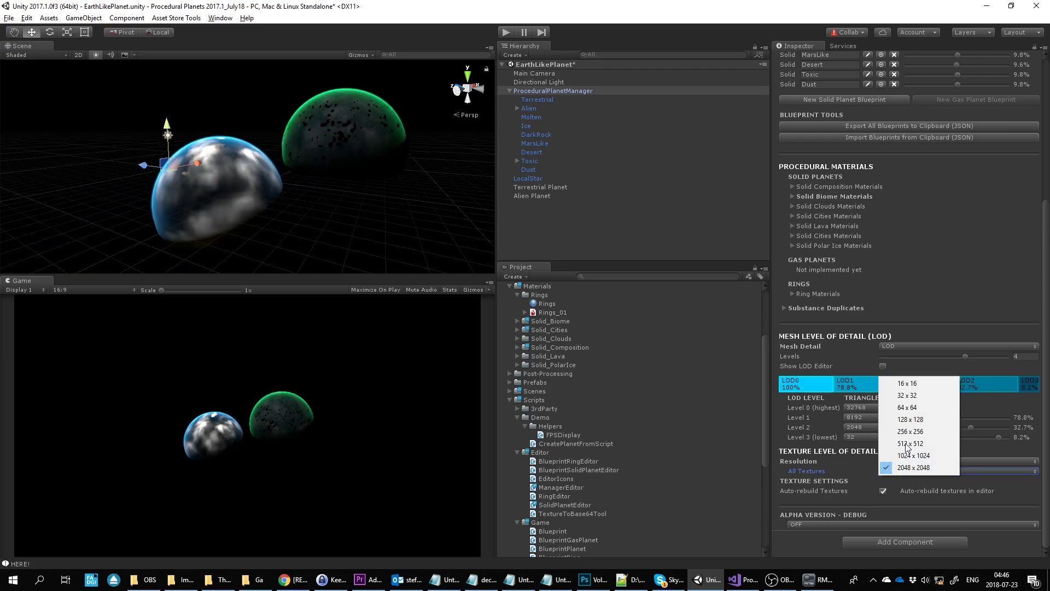
pyautogui.click(911, 384)
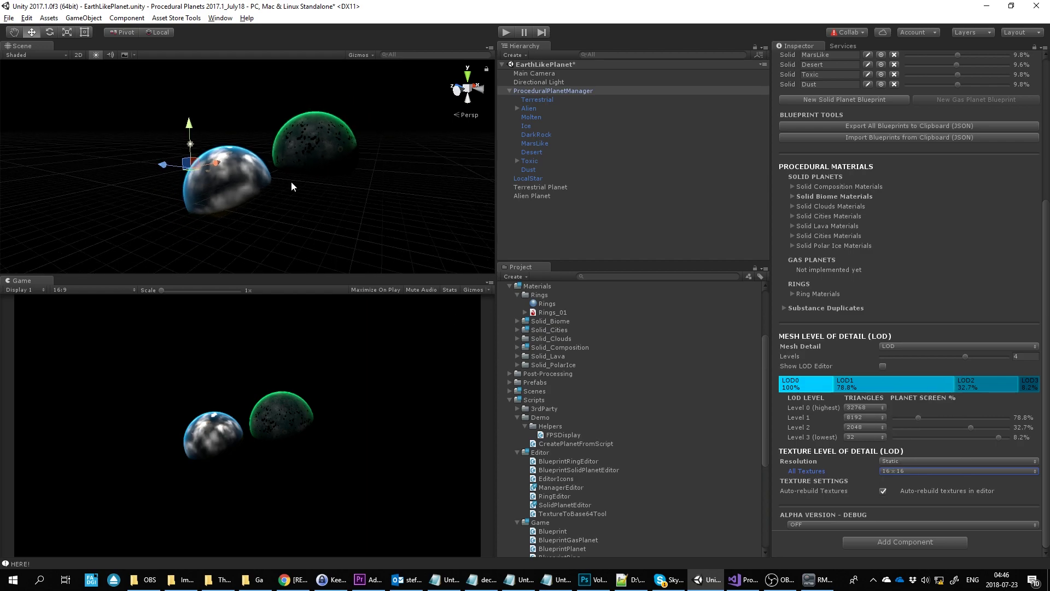
pyautogui.scroll(3, 293, 184)
pyautogui.scroll(1, 292, 179)
pyautogui.scroll(-4, 323, 208)
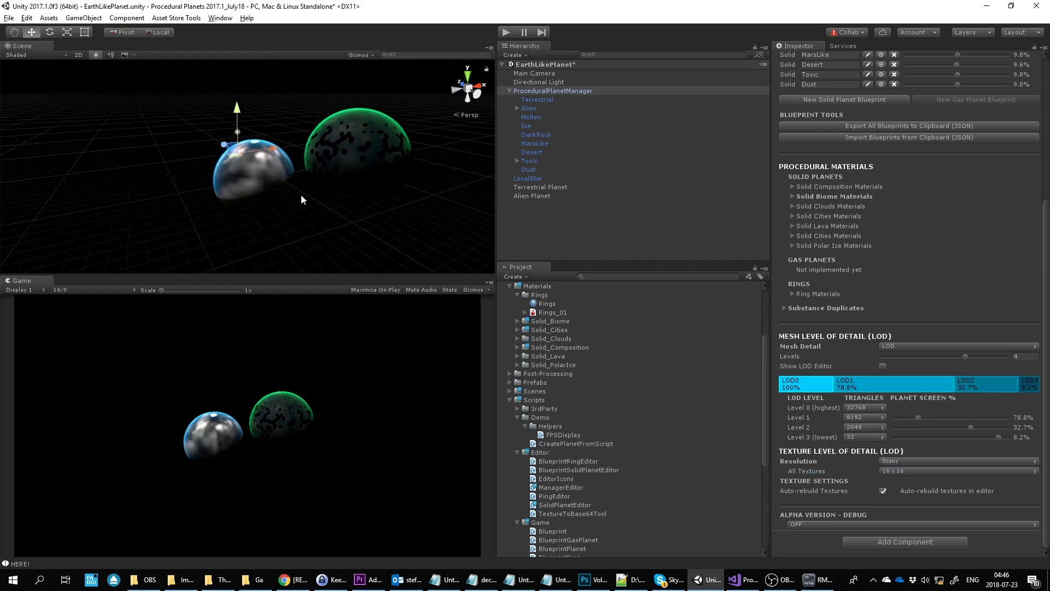
pyautogui.scroll(-8, 302, 192)
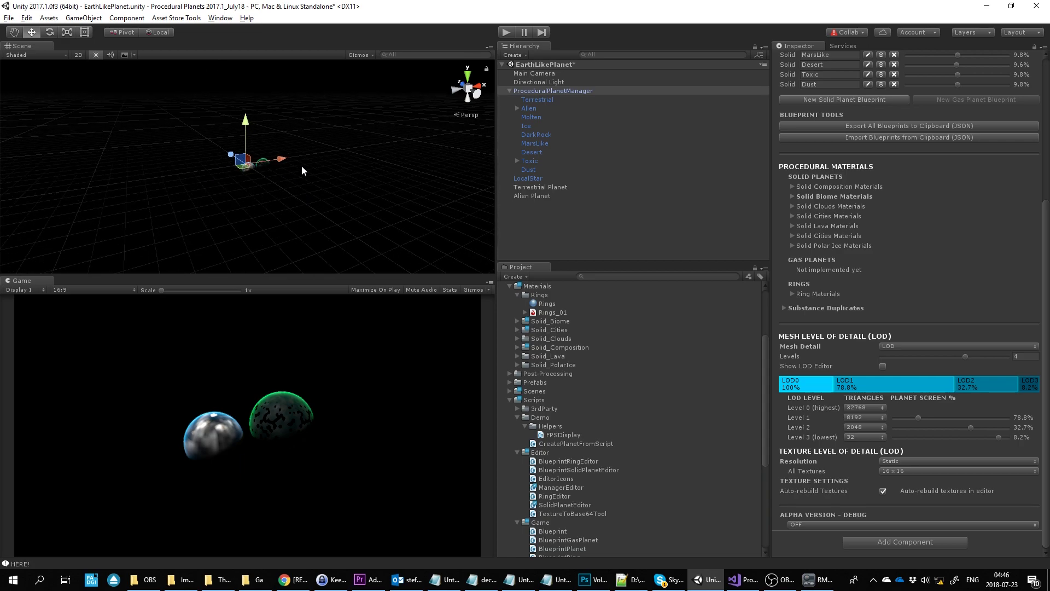
# Drag the Main Camera back to about (-33.5, 28.9, -54.7), then reselect ProceduralPlanetManager
pyautogui.click(546, 74)
pyautogui.keyDown('alt'); pyautogui.moveTo(359, 125); pyautogui.dragTo(475, 183); pyautogui.keyUp('alt')
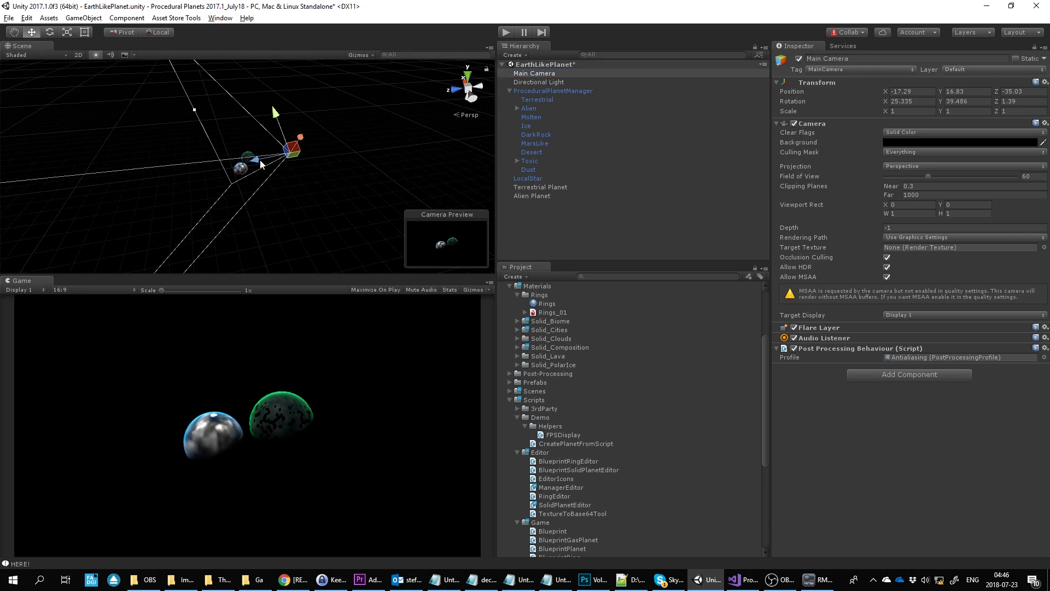
pyautogui.moveTo(261, 161); pyautogui.dragTo(306, 189)
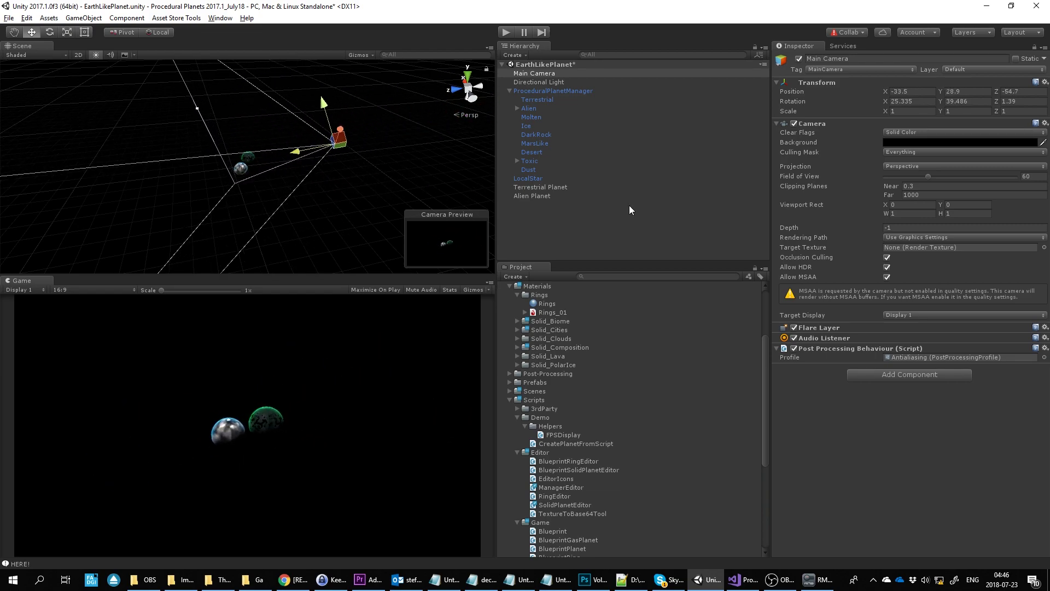
pyautogui.click(541, 196)
pyautogui.click(543, 92)
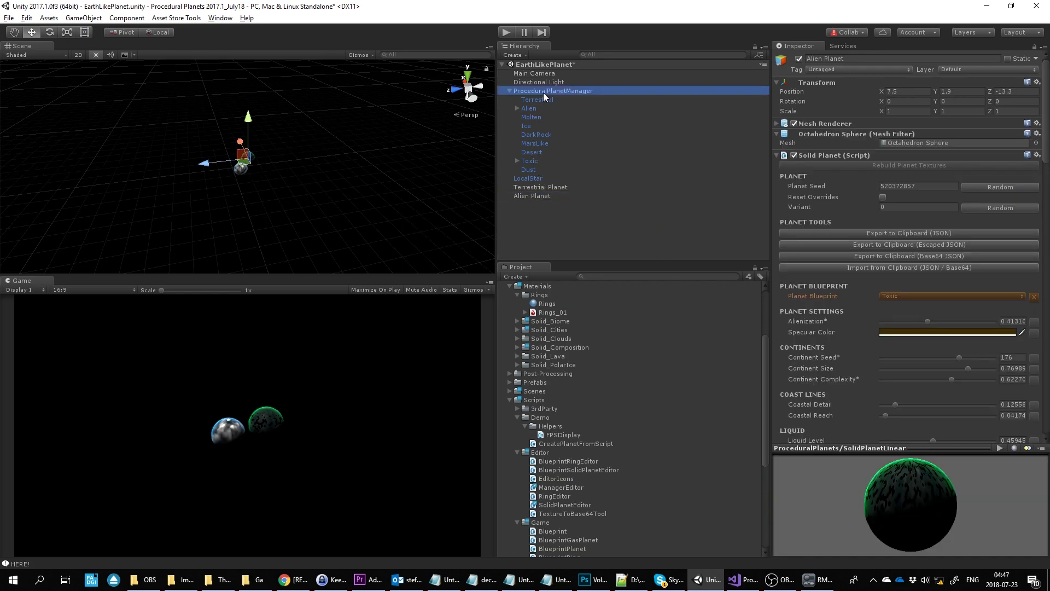
pyautogui.scroll(-5, 928, 394)
# Try All Textures at 128 x 128 and 2048 x 2048, then set them to 256 x 256
pyautogui.click(927, 471)
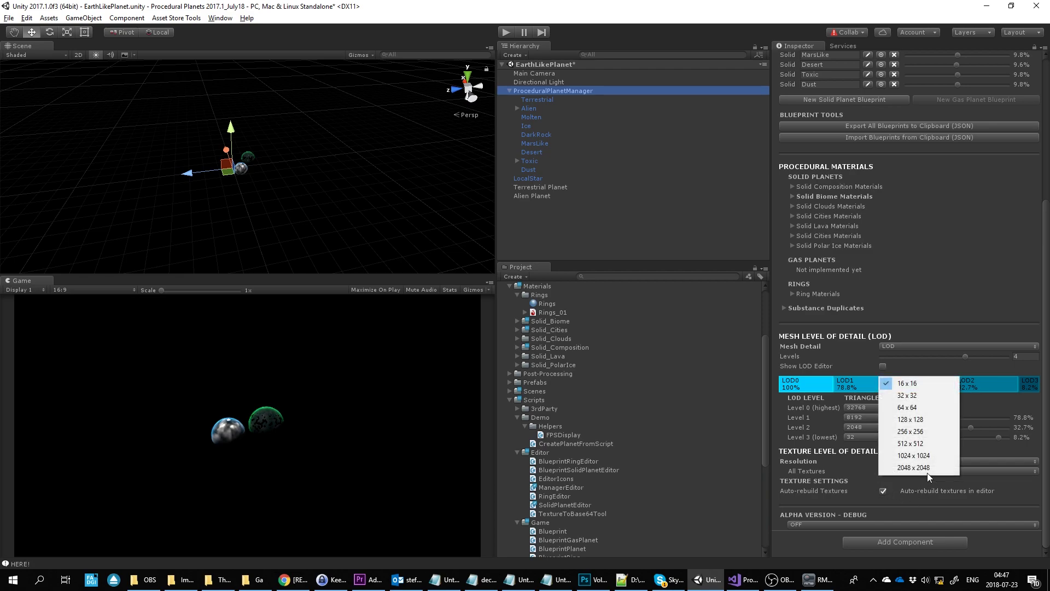
pyautogui.click(920, 420)
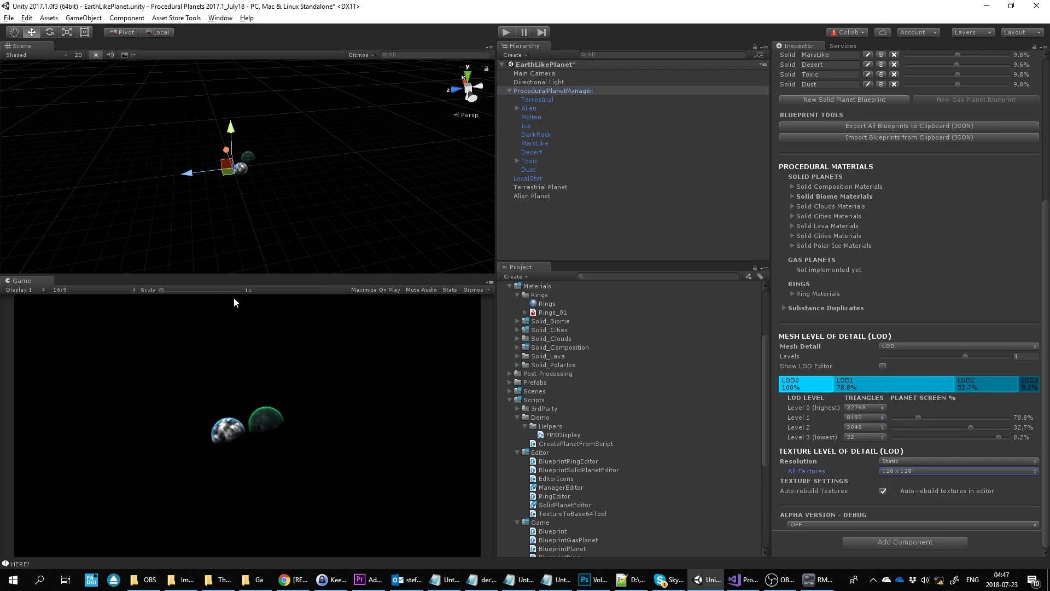
pyautogui.click(940, 470)
pyautogui.click(940, 467)
pyautogui.click(933, 471)
pyautogui.click(932, 429)
# Set mesh LOD Level 3 to 512 triangles
pyautogui.click(550, 75)
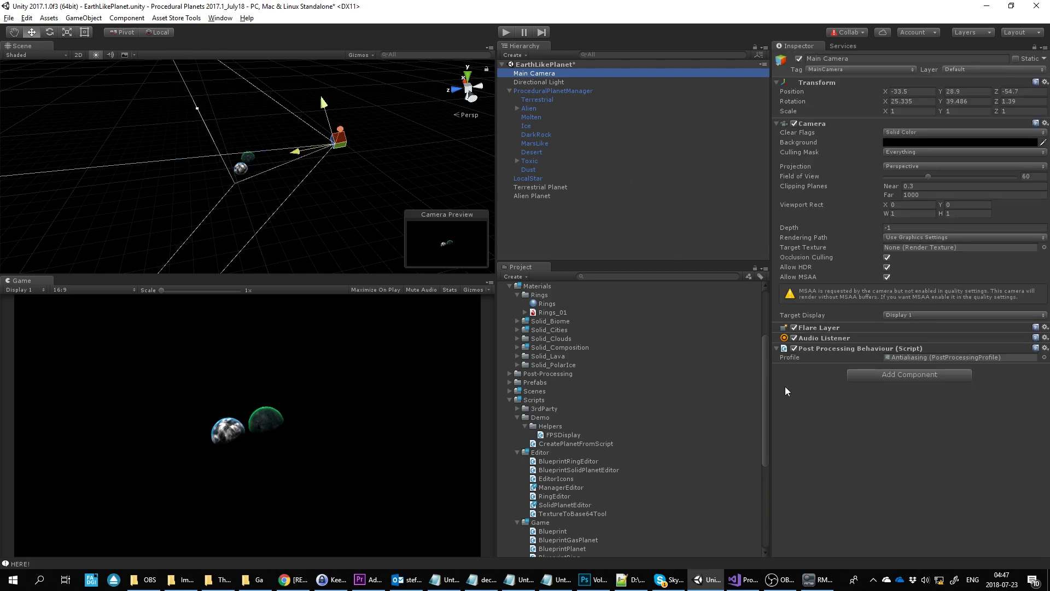
pyautogui.click(552, 90)
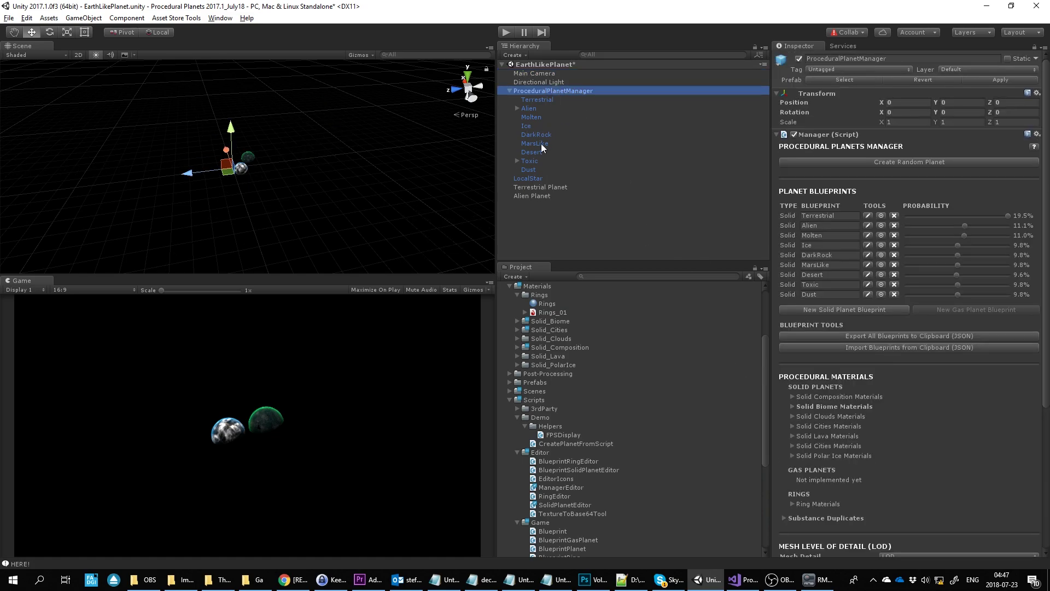
pyautogui.scroll(-5, 911, 487)
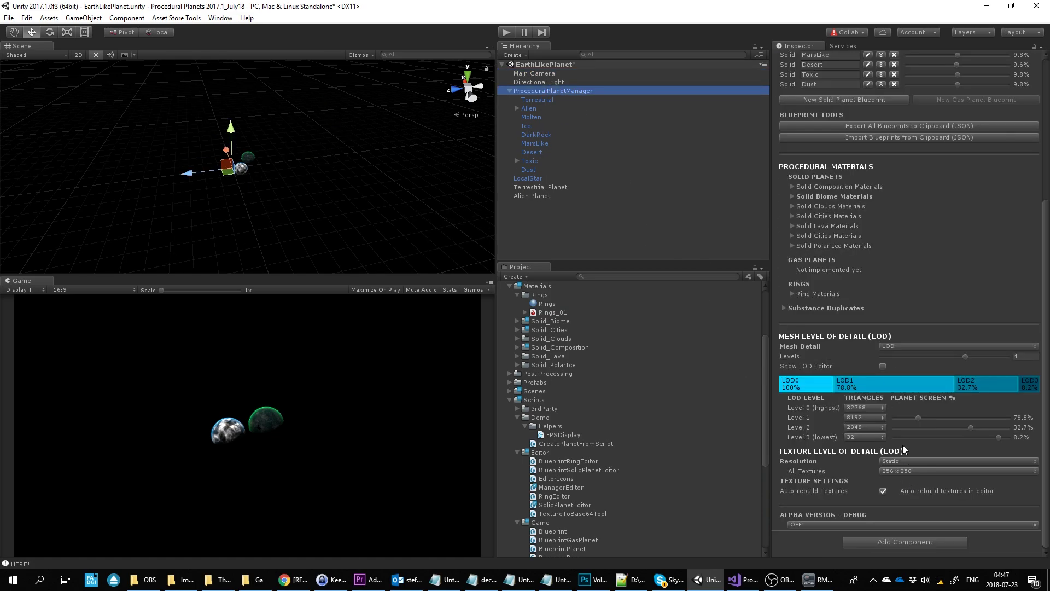
pyautogui.click(859, 437)
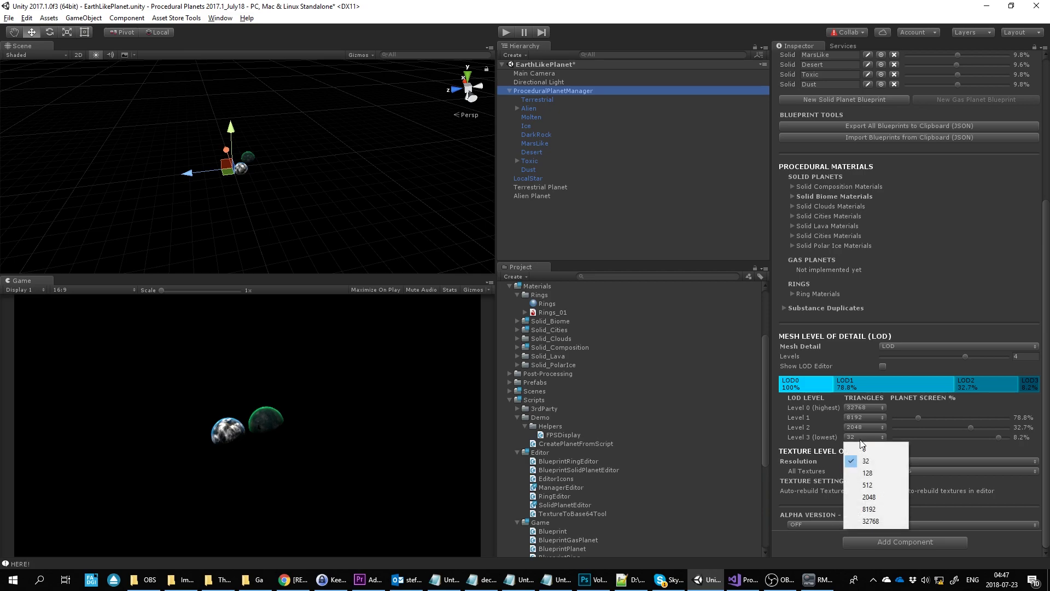
pyautogui.click(881, 485)
# Frame the Main Camera and move it closer to the planets
pyautogui.doubleClick(543, 74)
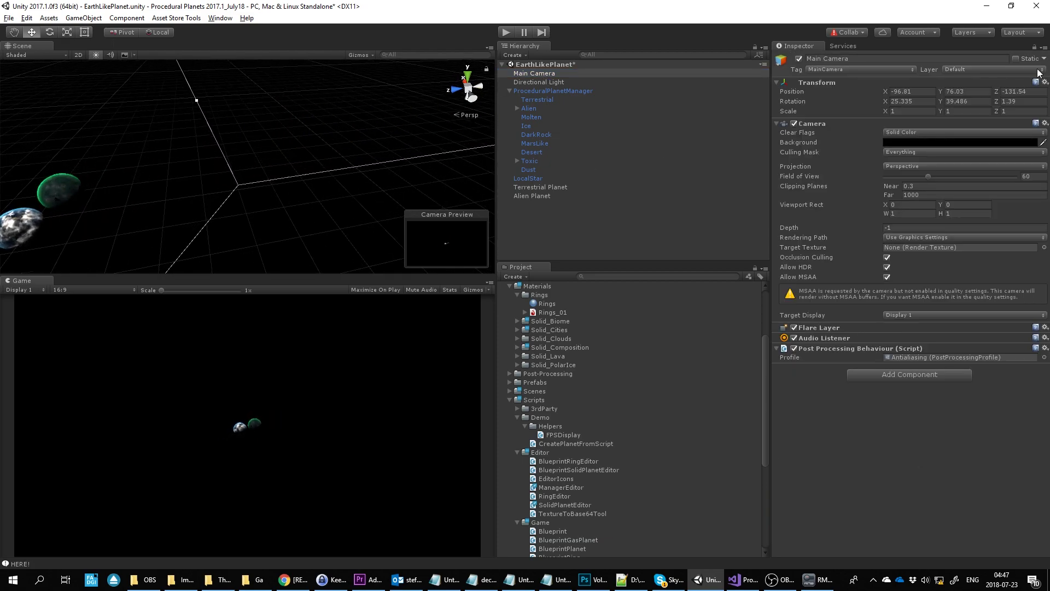
pyautogui.moveTo(284, 181); pyautogui.dragTo(164, 230)
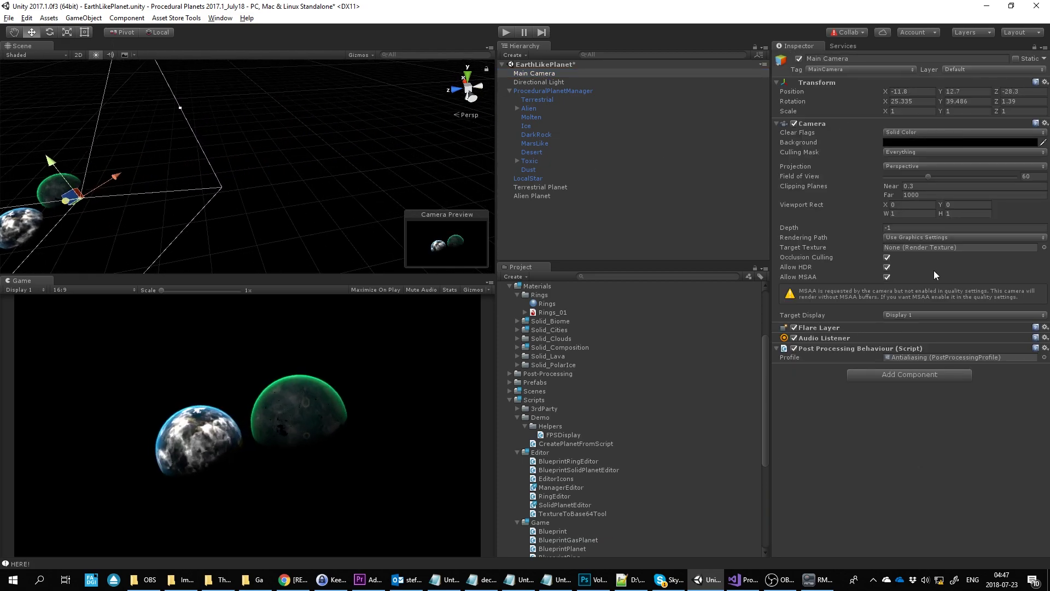
pyautogui.click(562, 91)
pyautogui.scroll(-5, 947, 416)
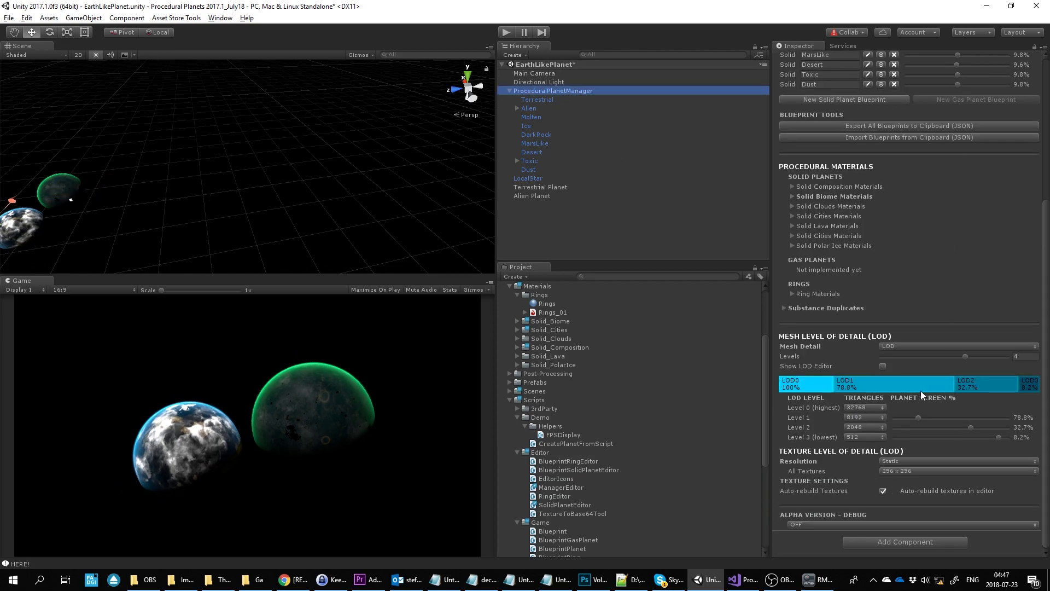
# Switch texture detail to Static_Separate with Composition textures at 1024 x 1024
pyautogui.click(930, 461)
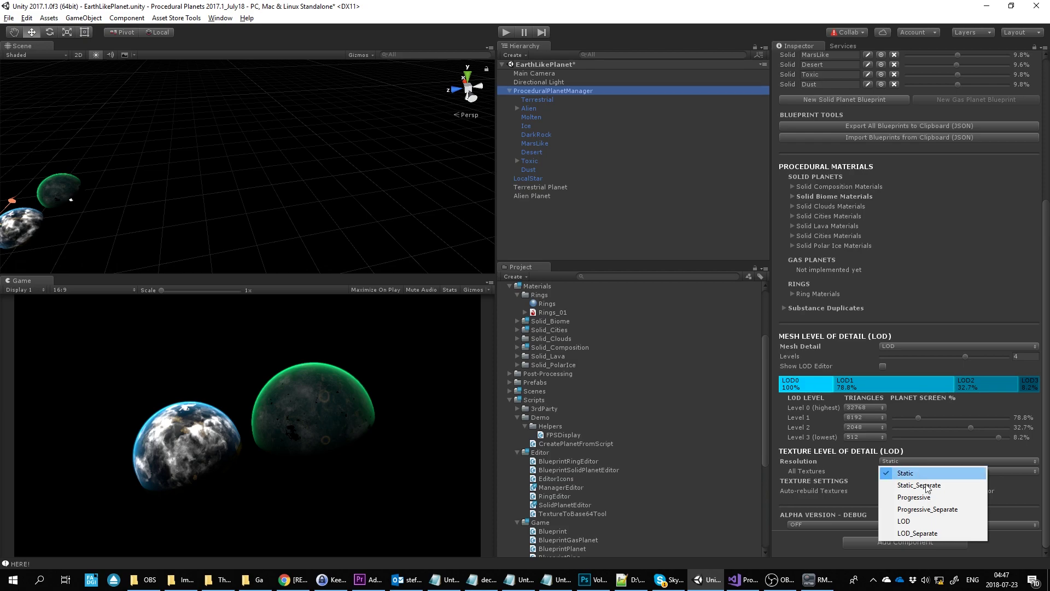
pyautogui.click(920, 486)
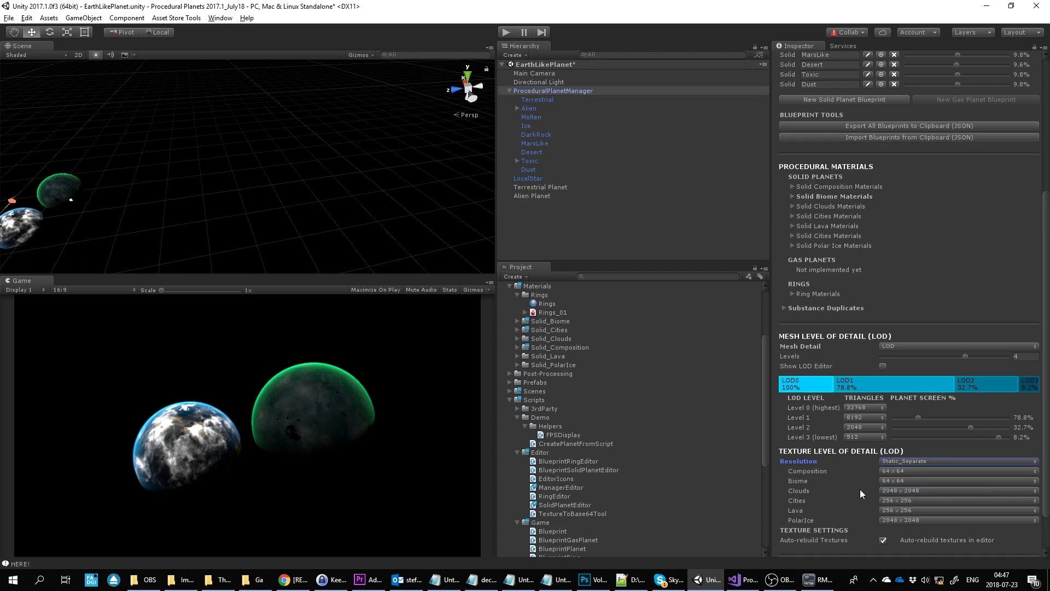
pyautogui.click(905, 471)
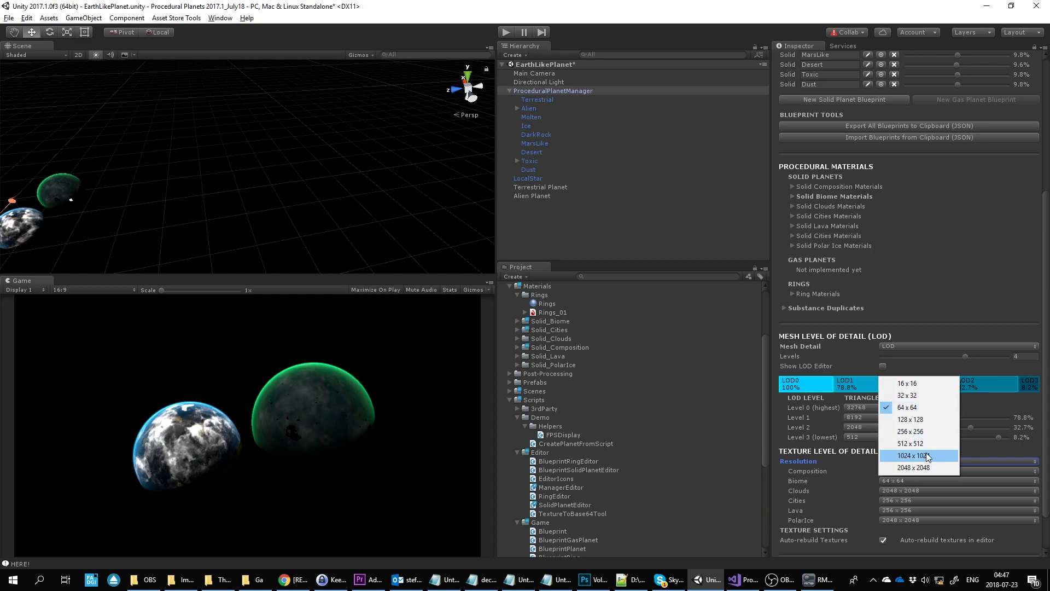
pyautogui.click(927, 457)
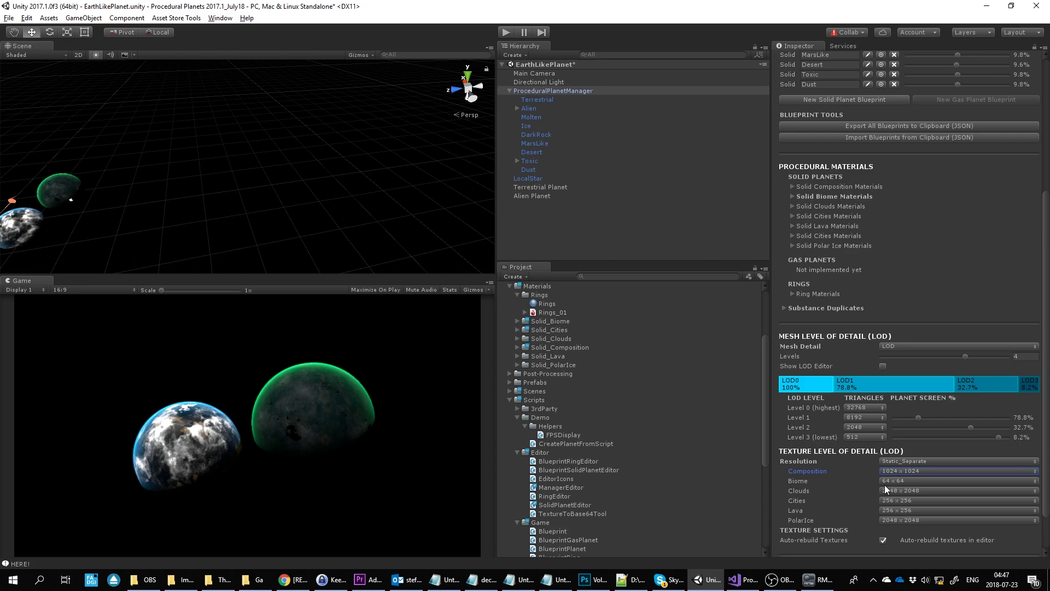
# Set Biome textures to 128 x 128 and Clouds textures to 256 x 256
pyautogui.click(906, 481)
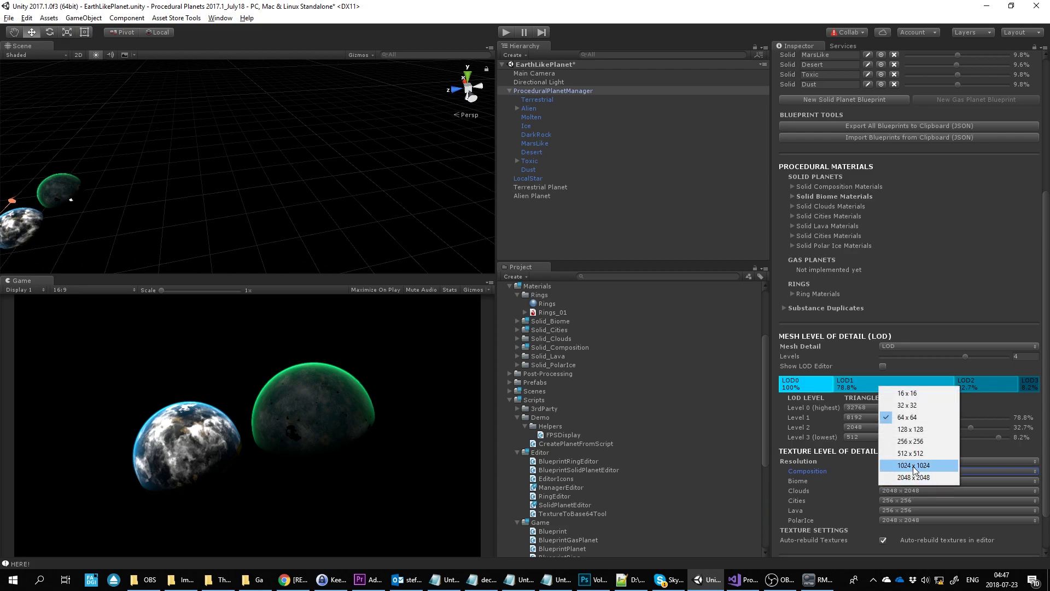
pyautogui.click(913, 429)
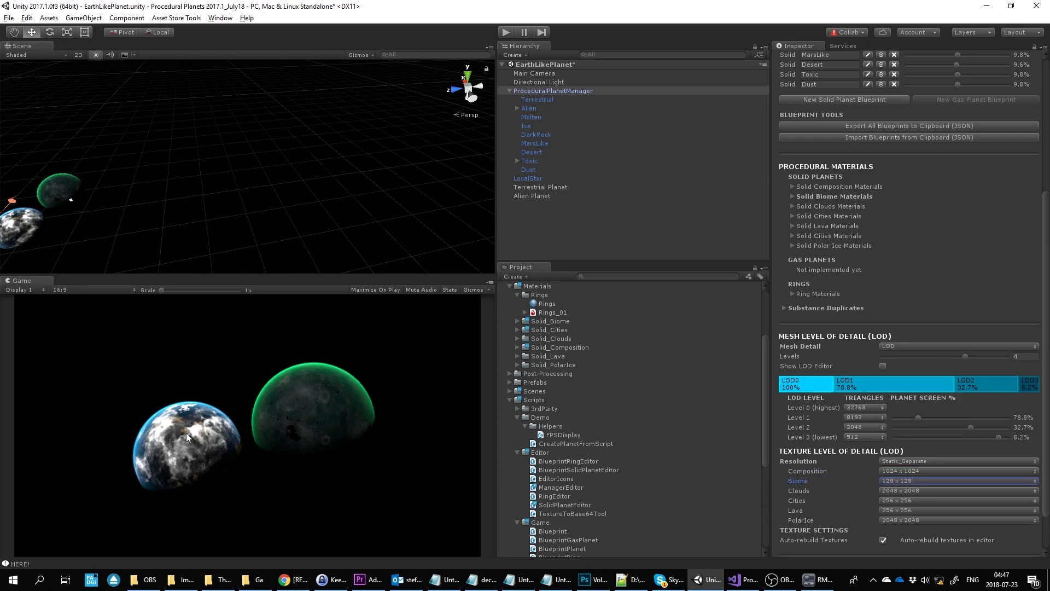
pyautogui.click(923, 489)
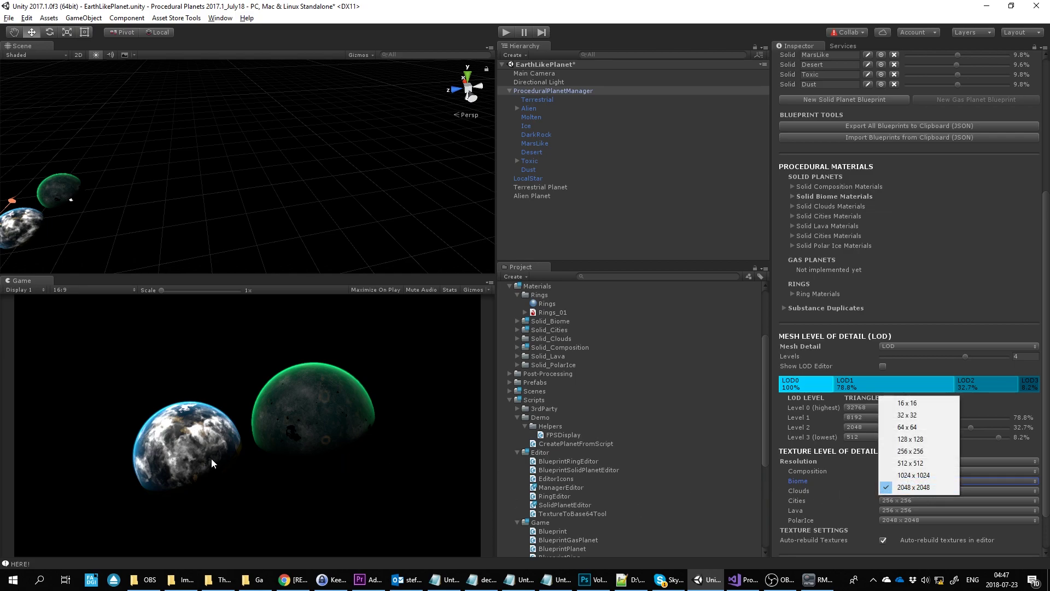
pyautogui.press('Up')
pyautogui.press('Up')
pyautogui.press('Up')
pyautogui.press('Return')
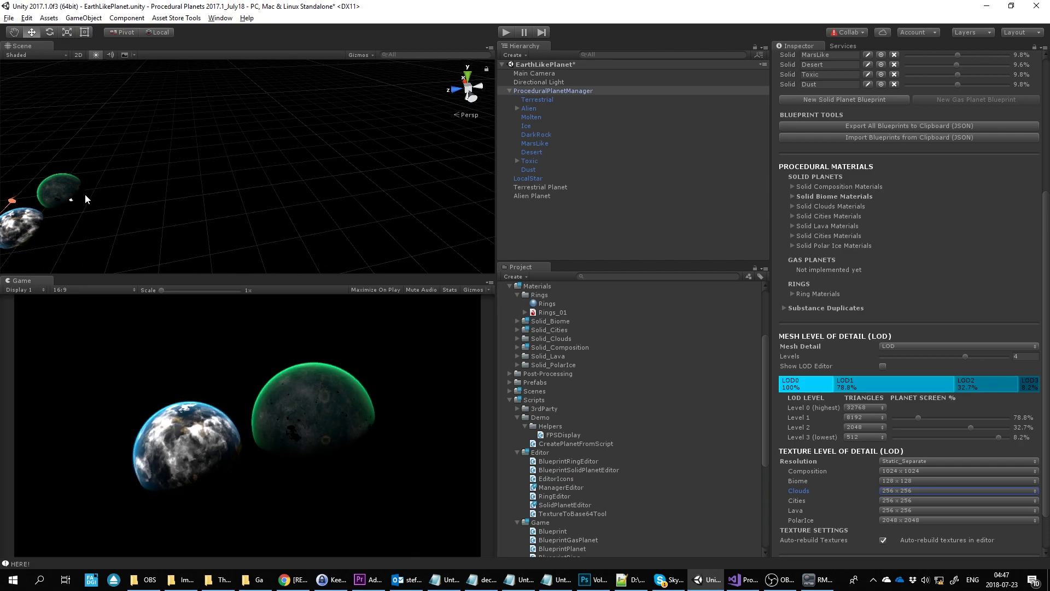
# Frame and orbit close around the Terrestrial Planet, then reselect ProceduralPlanetManager
pyautogui.keyDown('alt'); pyautogui.moveTo(86, 199); pyautogui.dragTo(233, 178); pyautogui.keyUp('alt')
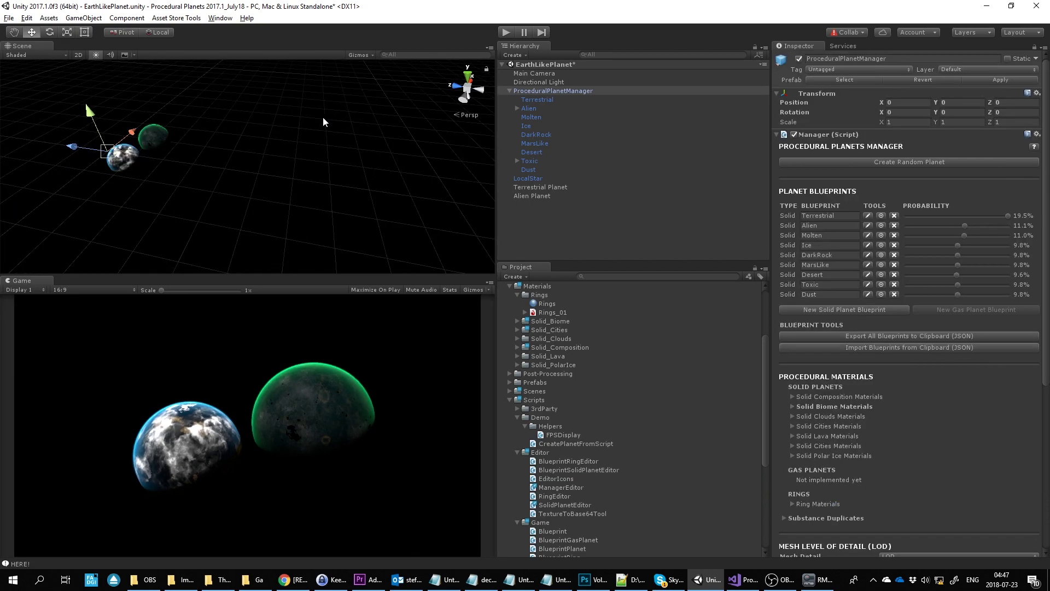
pyautogui.moveTo(301, 137); pyautogui.dragTo(383, 162, button='middle')
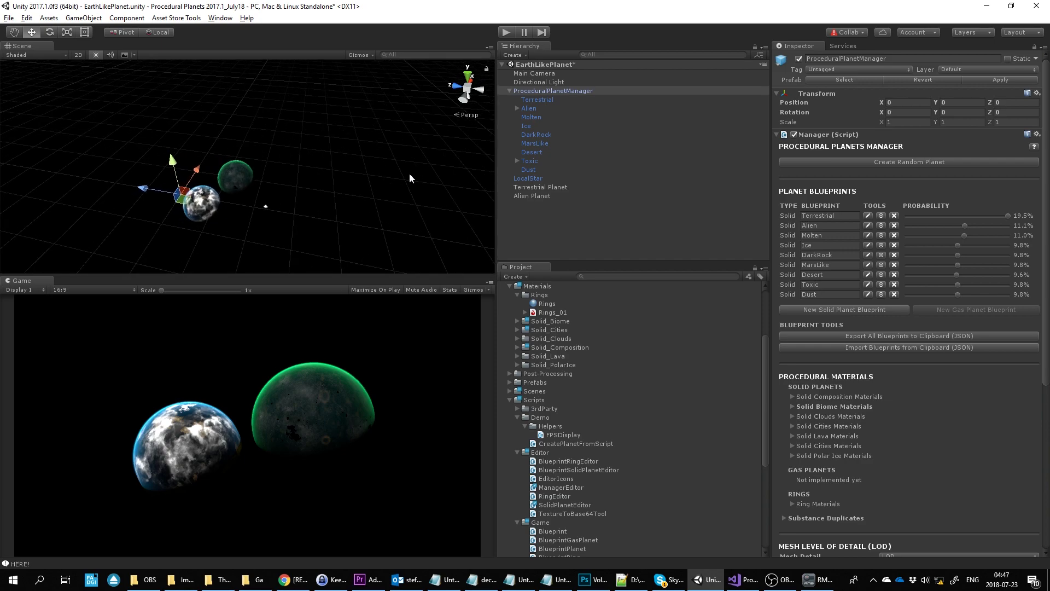
pyautogui.doubleClick(547, 187)
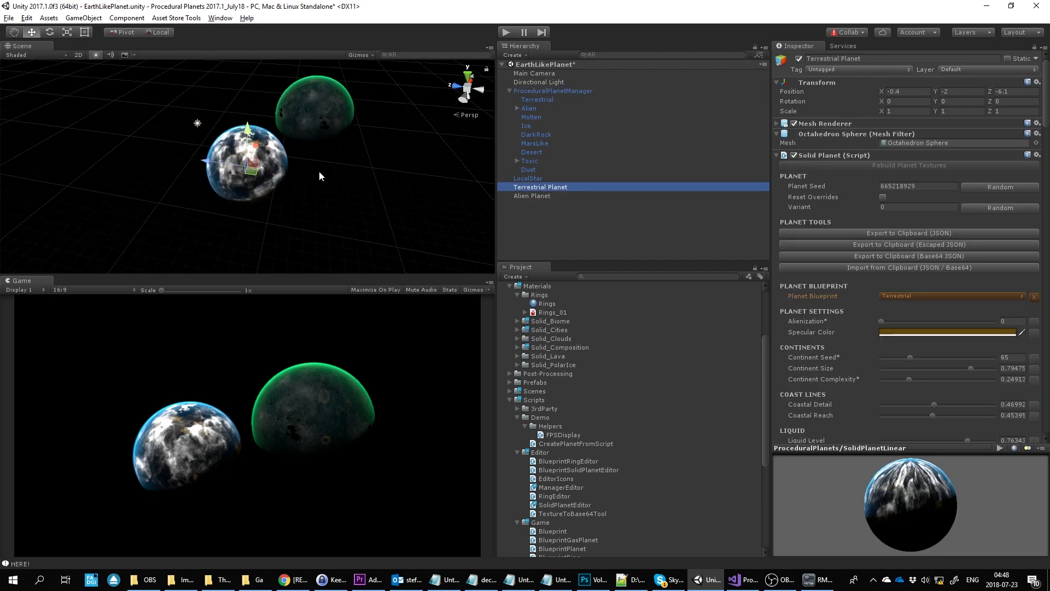
pyautogui.scroll(8, 317, 169)
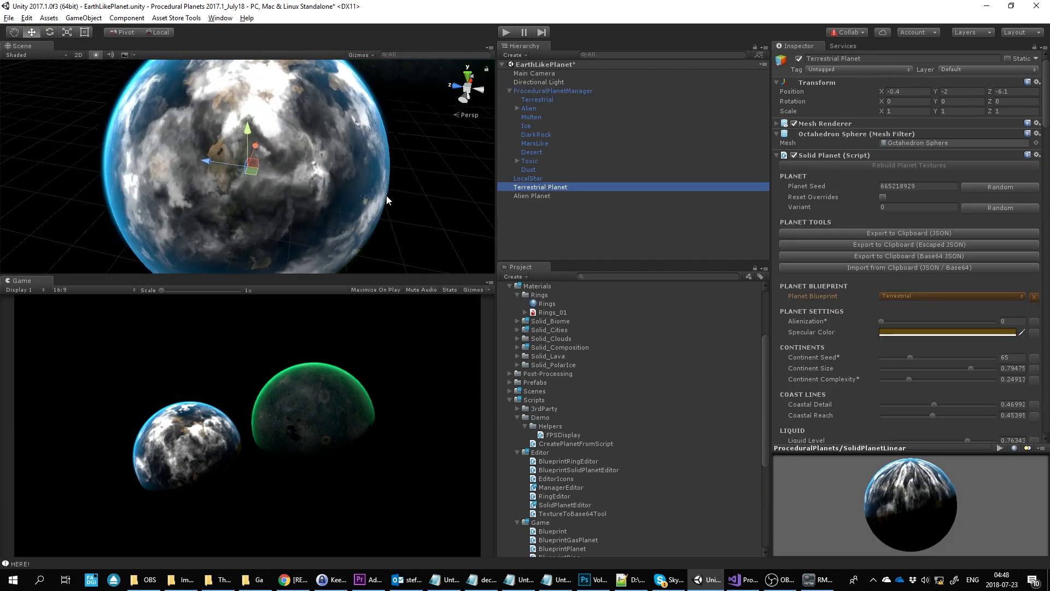
pyautogui.keyDown('alt'); pyautogui.moveTo(385, 196); pyautogui.dragTo(590, 323); pyautogui.keyUp('alt')
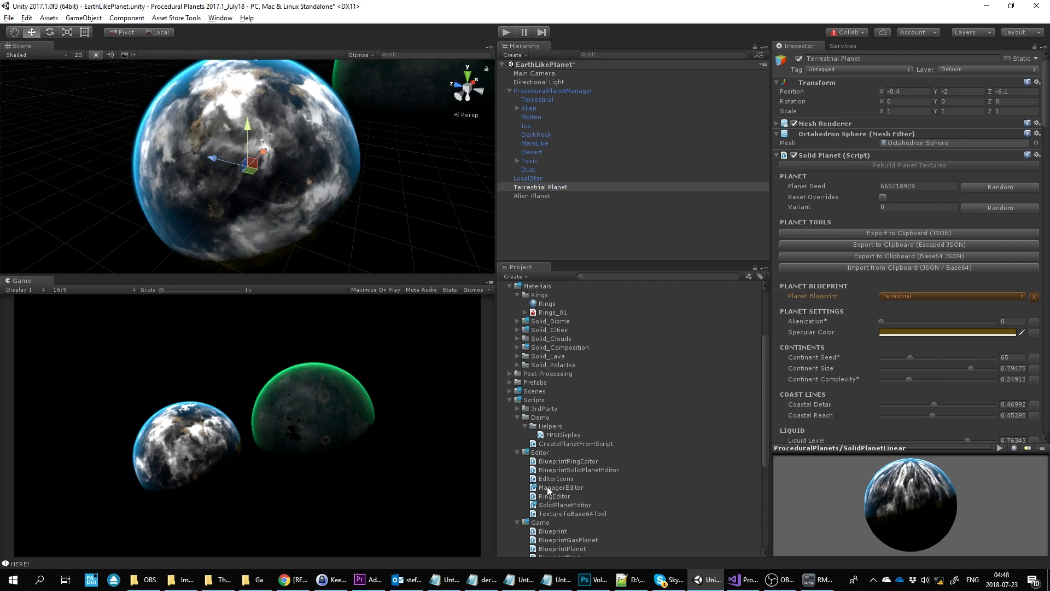
pyautogui.click(569, 91)
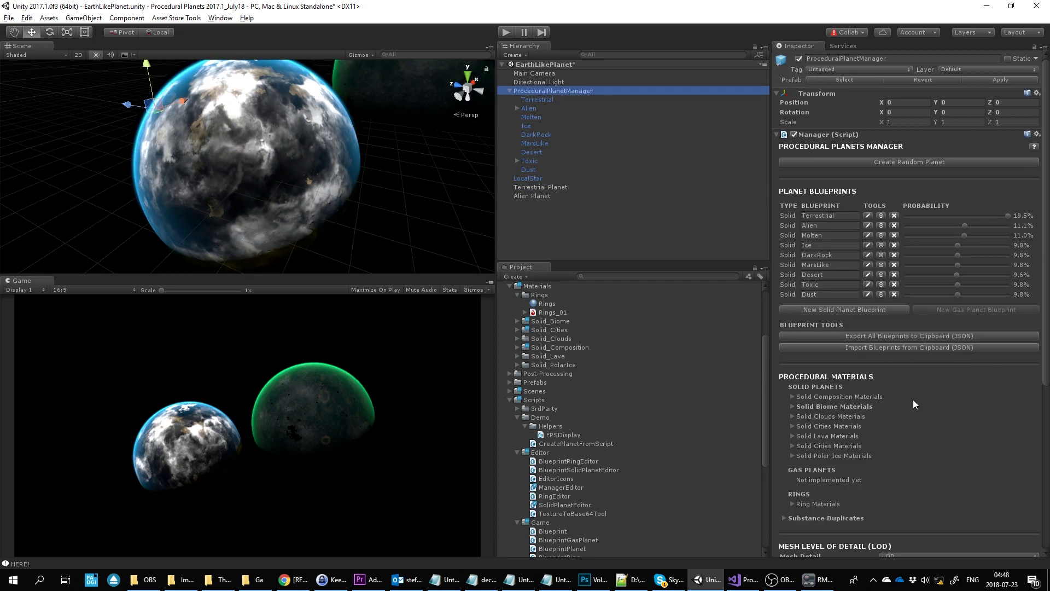
# Set the Clouds texture size to 1024 x 1024 after trying 128 x 128
pyautogui.scroll(-8, 914, 405)
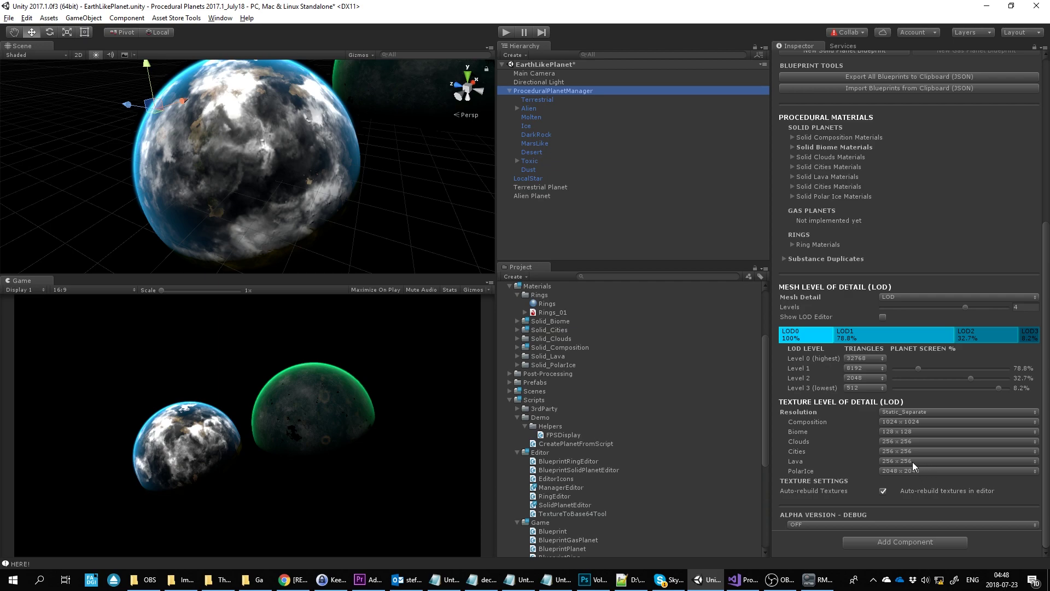
pyautogui.click(906, 444)
pyautogui.click(913, 487)
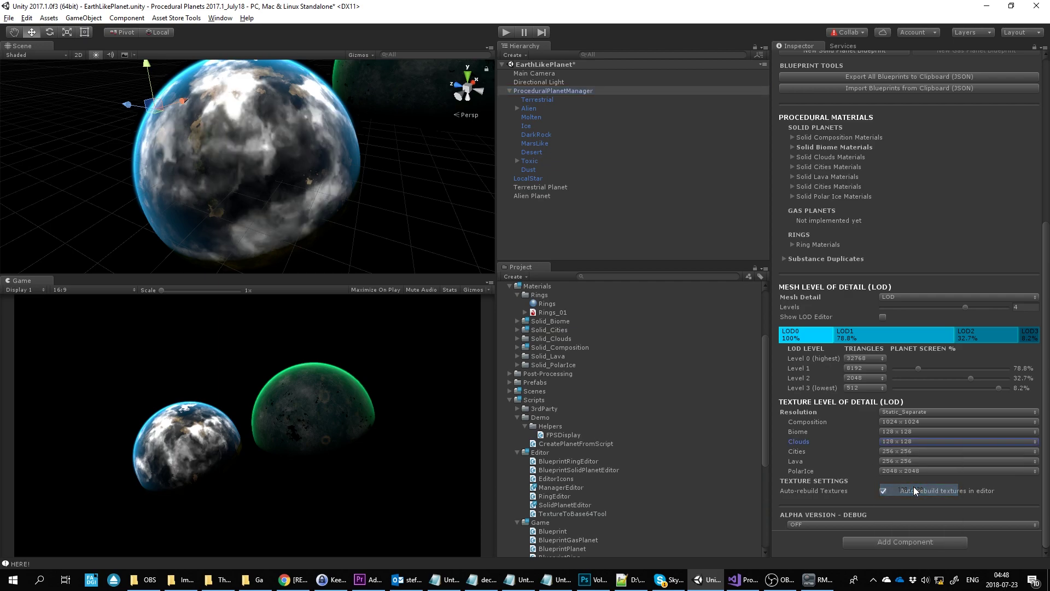
pyautogui.click(910, 438)
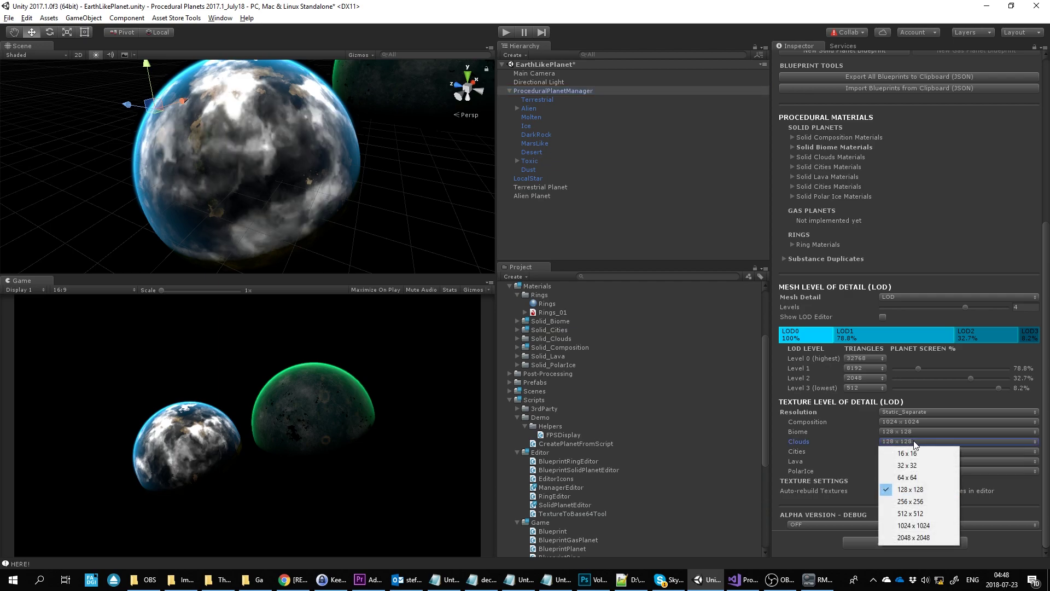
pyautogui.click(920, 526)
# Check the PolarIce size choices without changing them, then open the texture resolution mode choices
pyautogui.scroll(-5, 303, 219)
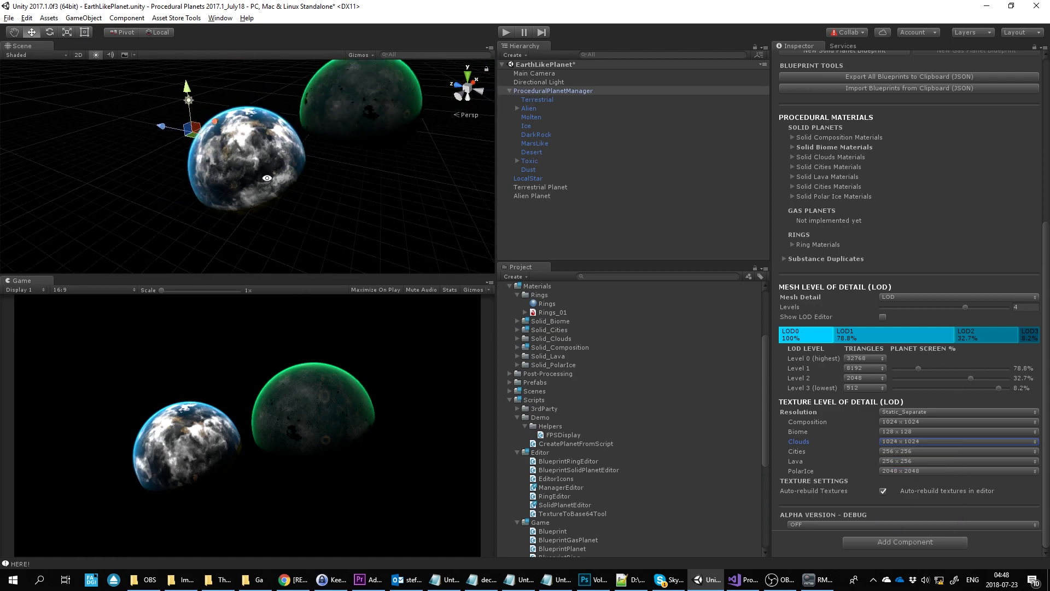
pyautogui.click(904, 471)
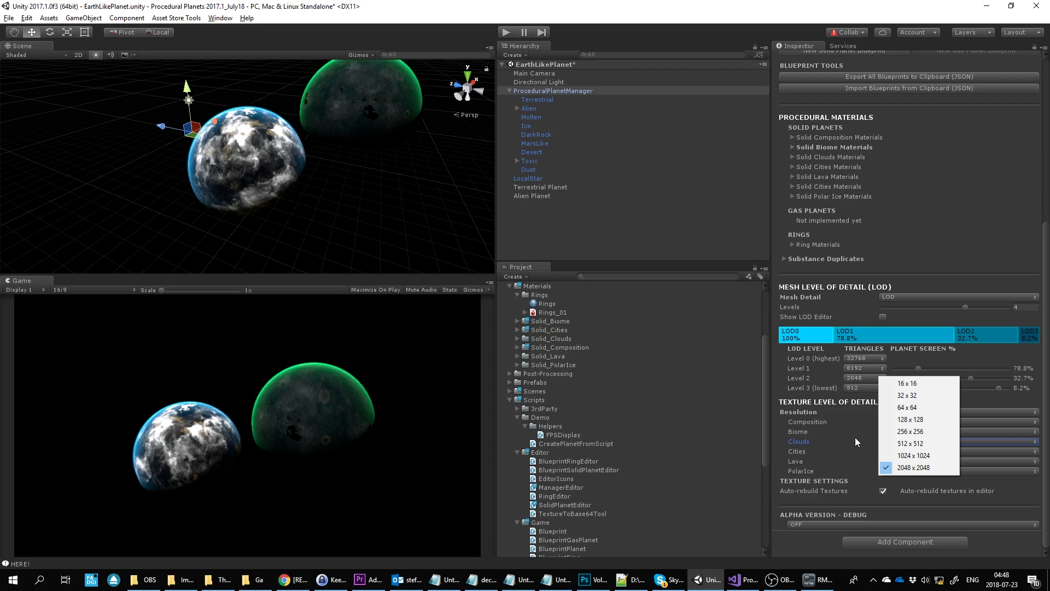
pyautogui.click(817, 405)
pyautogui.click(911, 411)
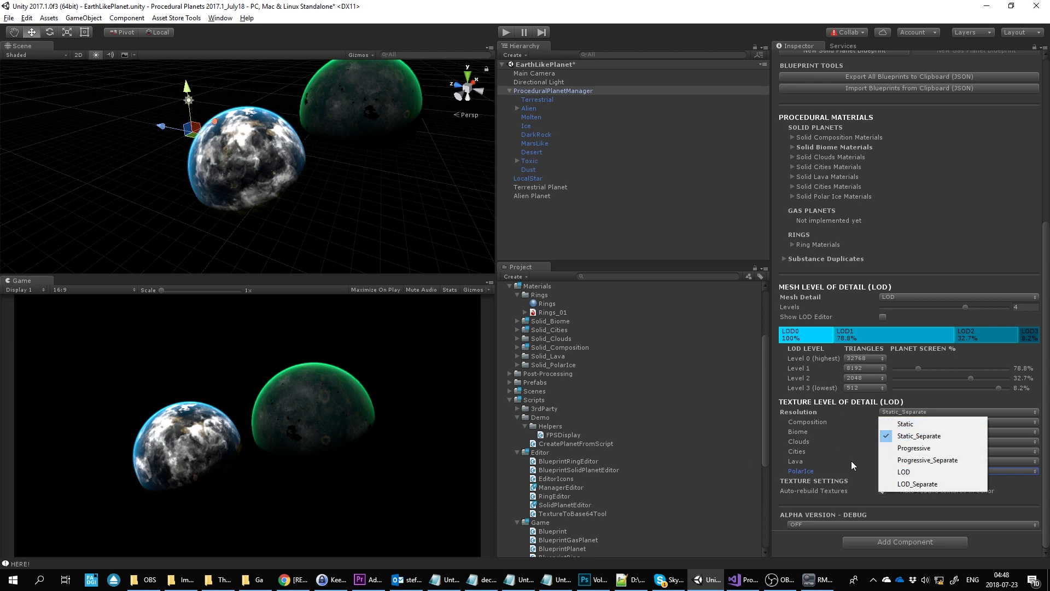
# Set texture resolution to Progressive with 4 steps, Step 0 at 16 x 16 and Step 1 at 256 x 256
pyautogui.click(922, 450)
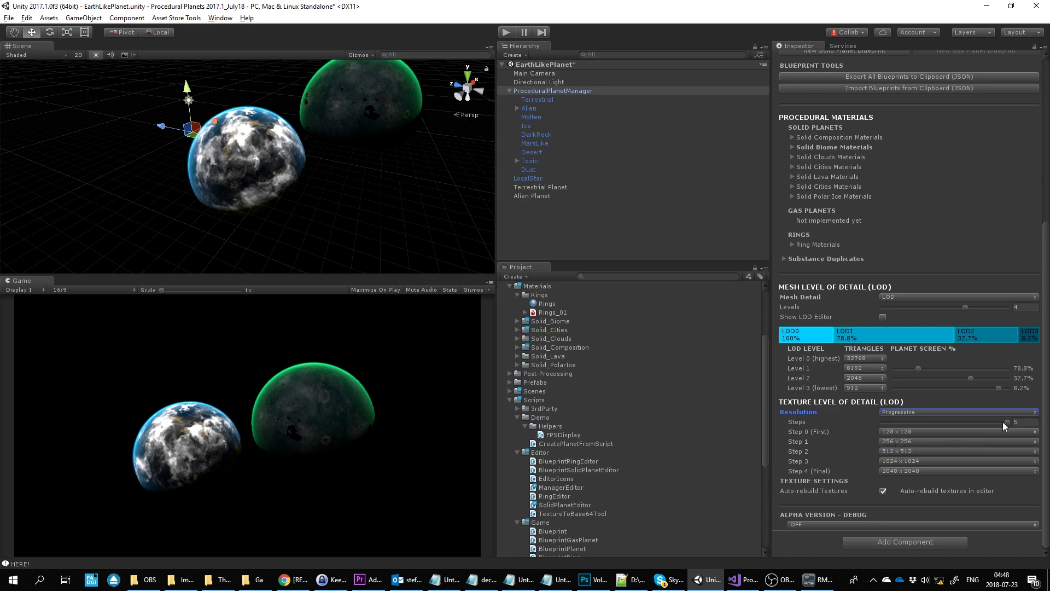
pyautogui.moveTo(1003, 422); pyautogui.dragTo(879, 435)
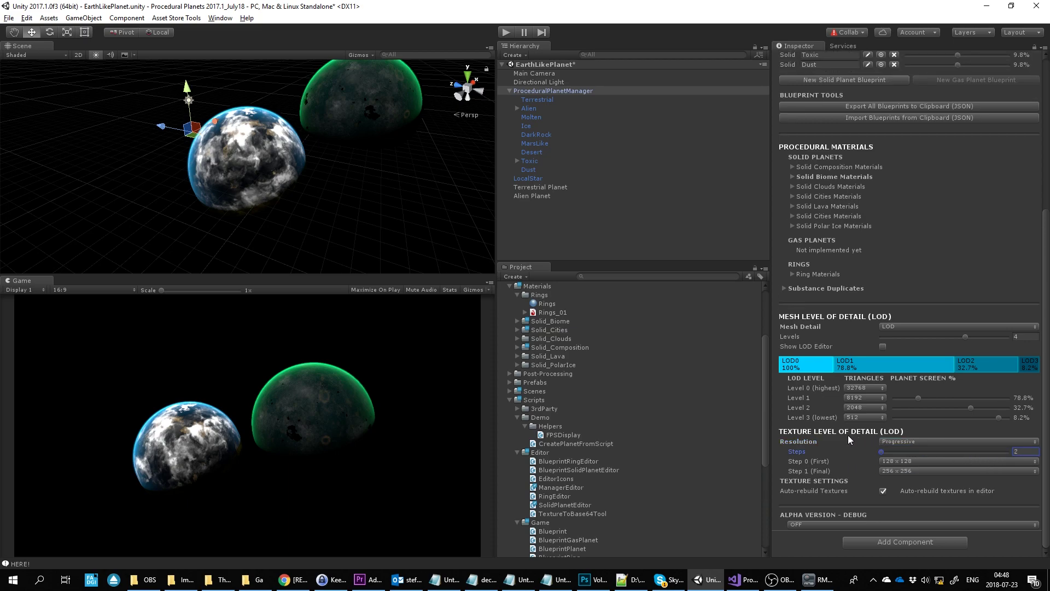
pyautogui.click(910, 463)
pyautogui.click(920, 474)
pyautogui.moveTo(877, 451); pyautogui.dragTo(923, 451)
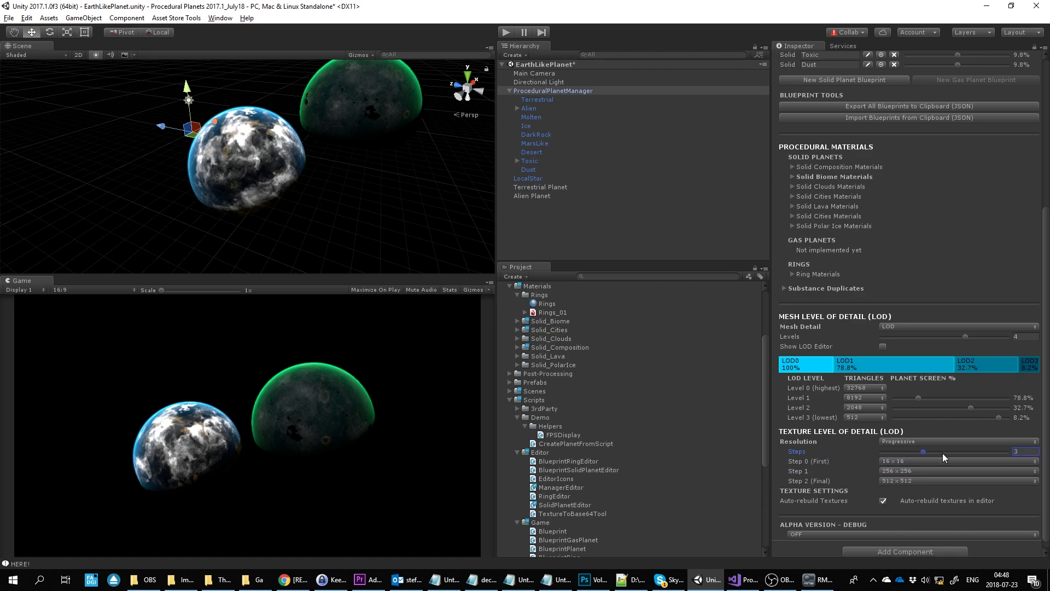
pyautogui.click(947, 452)
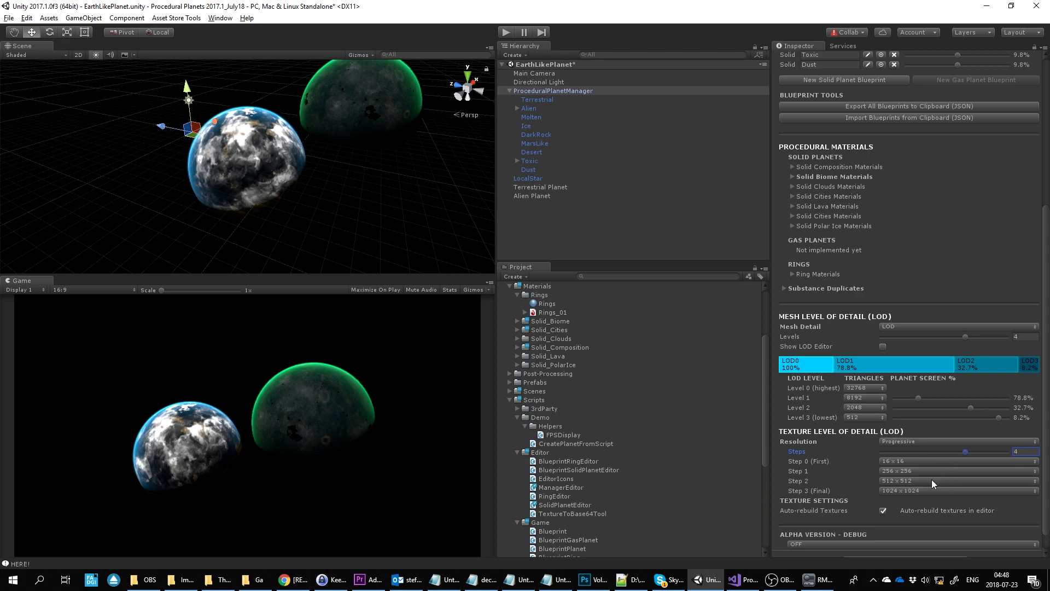
pyautogui.click(928, 474)
pyautogui.click(923, 468)
pyautogui.click(922, 471)
pyautogui.click(911, 431)
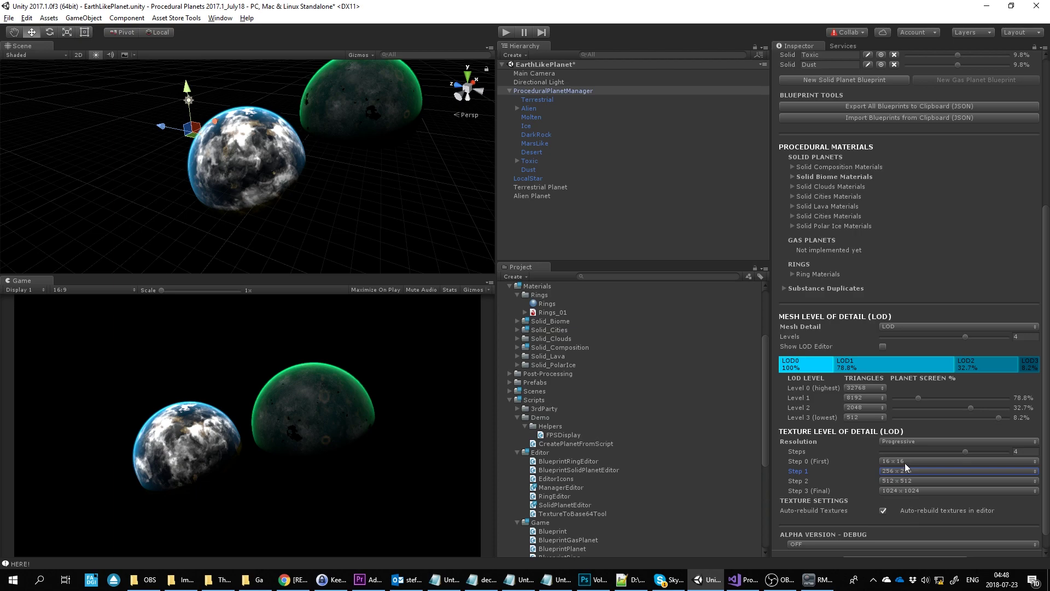
# Set the texture resolution mode to Progressive_Separate and review each map's step list in the Inspector
pyautogui.click(913, 442)
pyautogui.click(930, 489)
pyautogui.scroll(-3, 926, 480)
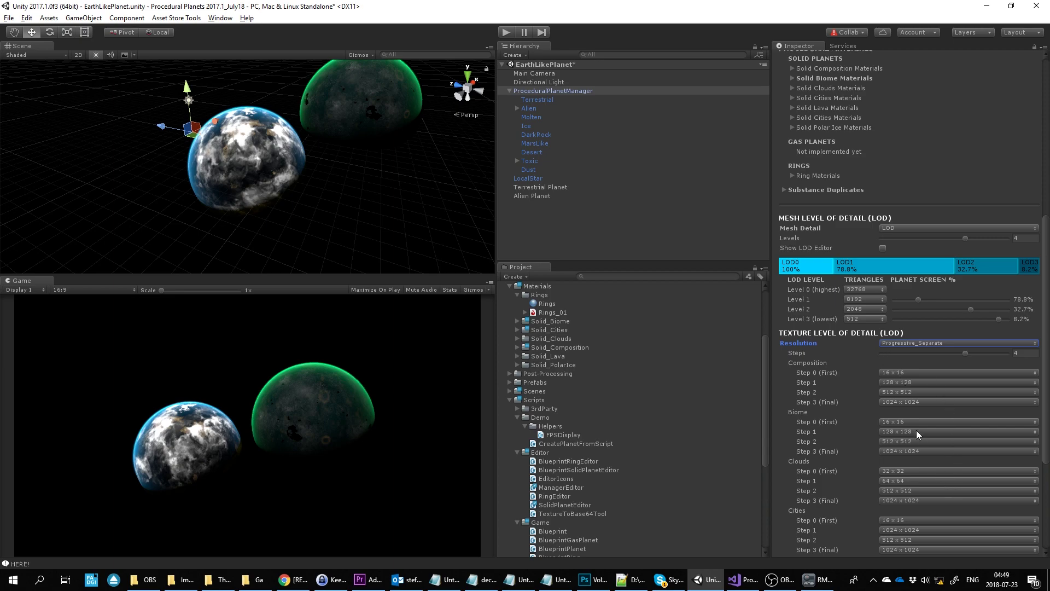
pyautogui.scroll(-2, 916, 437)
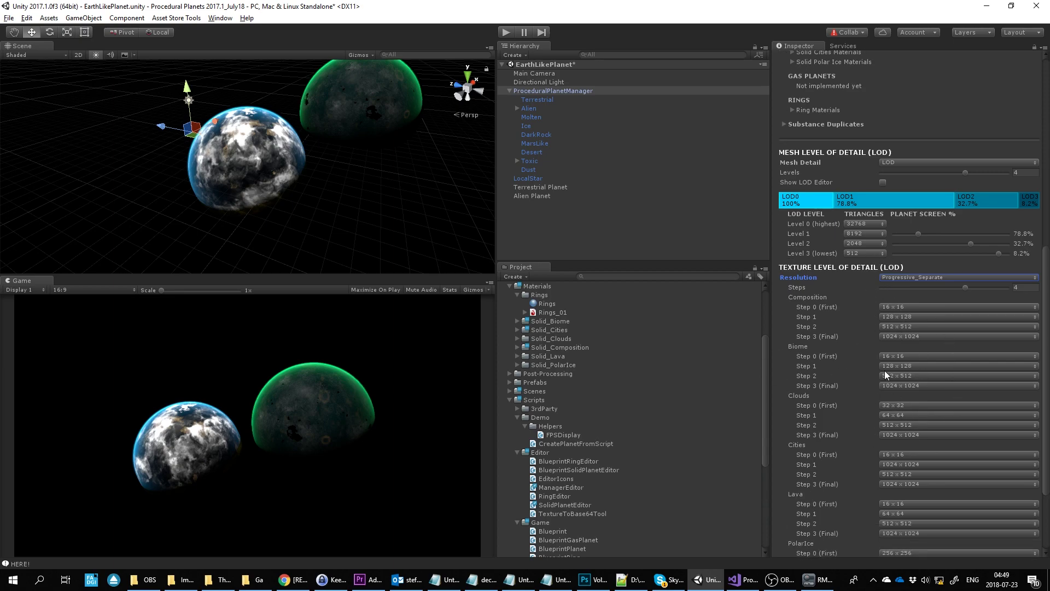
pyautogui.scroll(1, 944, 329)
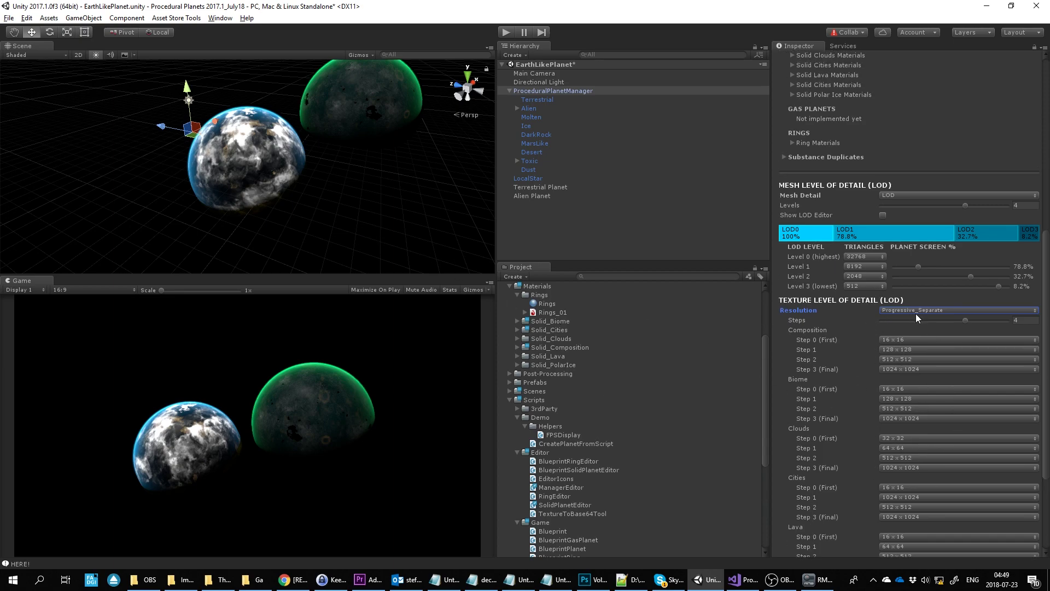
# Try LOD mode, then set texture resolution to LOD_Separate and review each material's level resolutions
pyautogui.click(917, 317)
pyautogui.click(933, 376)
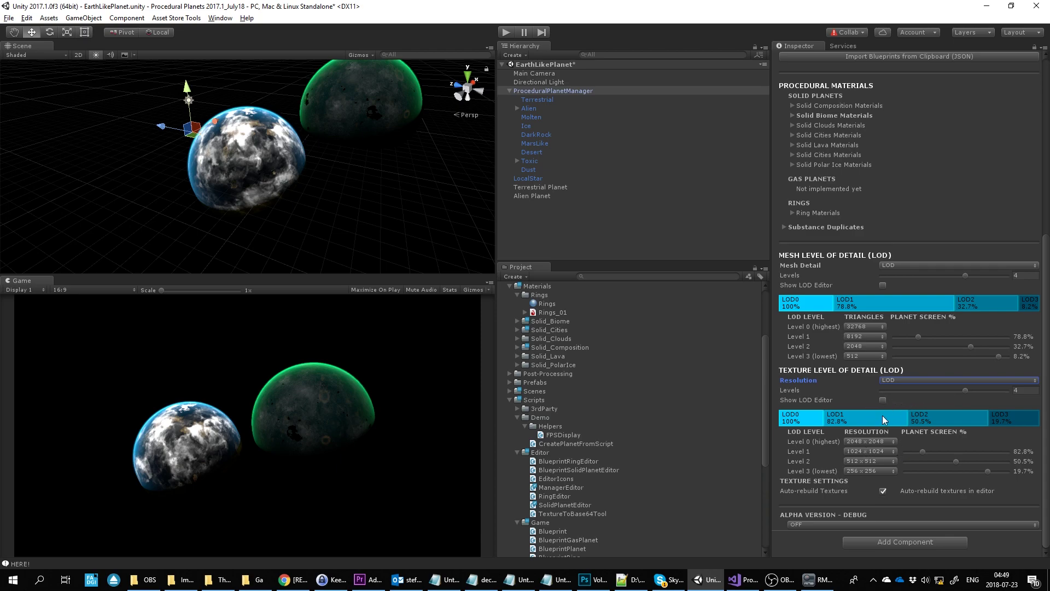
pyautogui.click(918, 381)
pyautogui.click(927, 454)
pyautogui.scroll(-4, 935, 461)
pyautogui.scroll(-1, 935, 461)
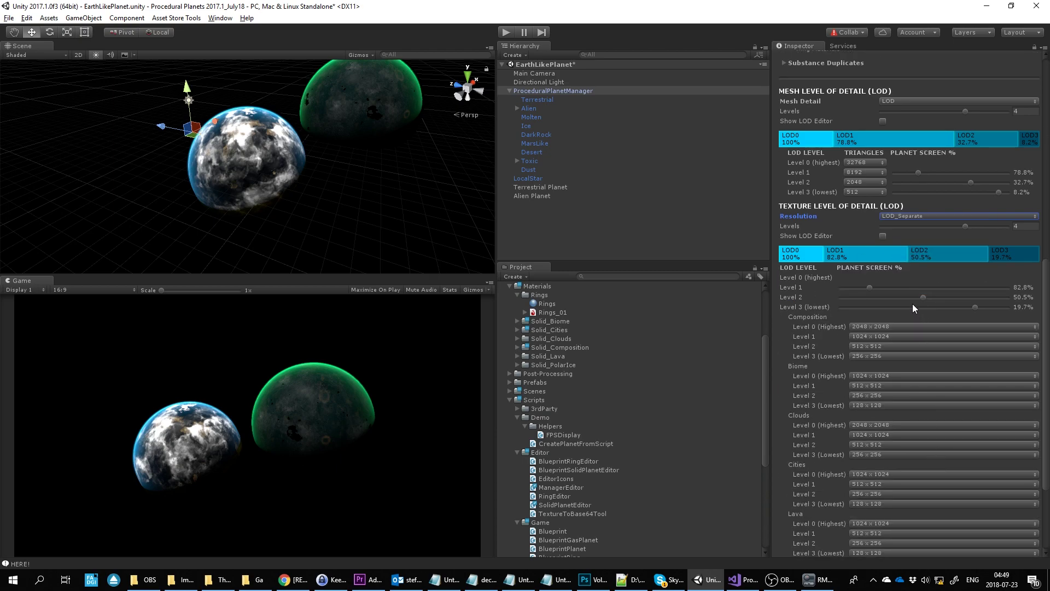
pyautogui.scroll(-1, 818, 343)
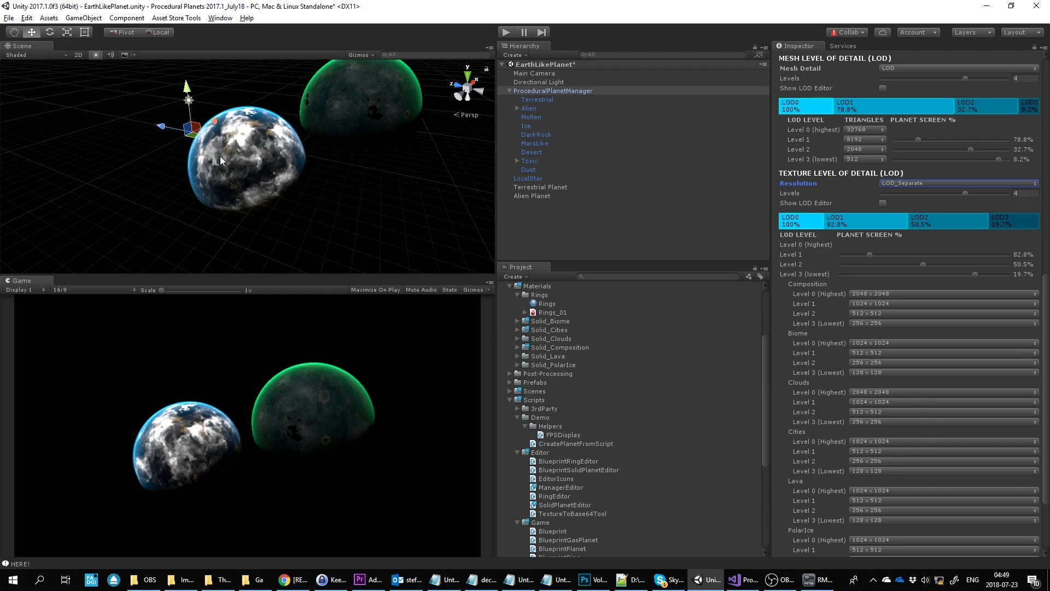
# Frame the Main Camera, orbit around the planets, and select the Terrestrial Planet
pyautogui.doubleClick(551, 73)
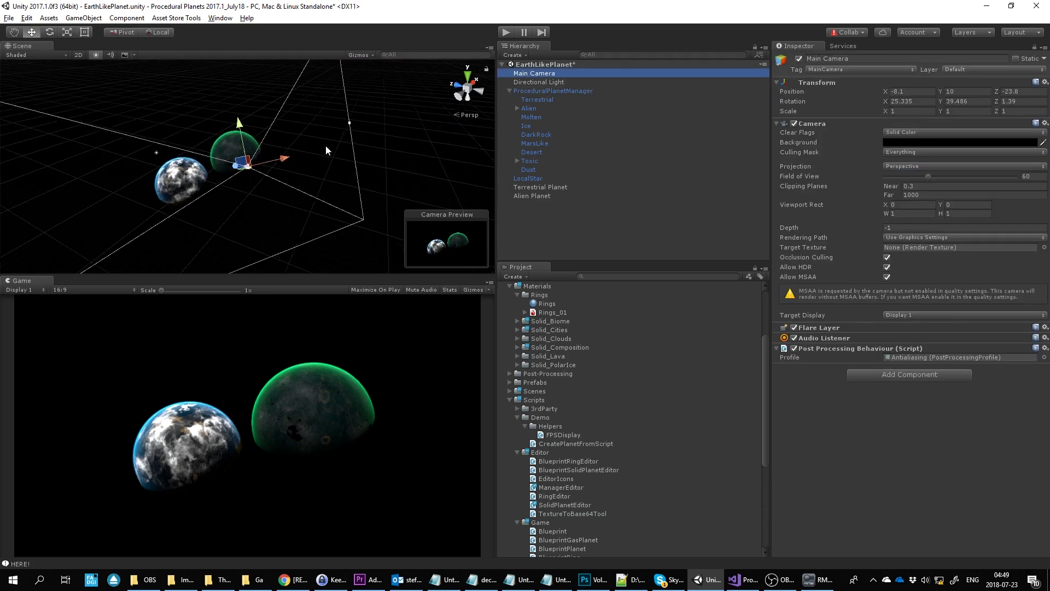
pyautogui.keyDown('alt'); pyautogui.moveTo(224, 146); pyautogui.dragTo(225, 119); pyautogui.keyUp('alt')
pyautogui.keyDown('alt'); pyautogui.moveTo(341, 147); pyautogui.dragTo(271, 252); pyautogui.keyUp('alt')
pyautogui.click(543, 196)
pyautogui.click(547, 188)
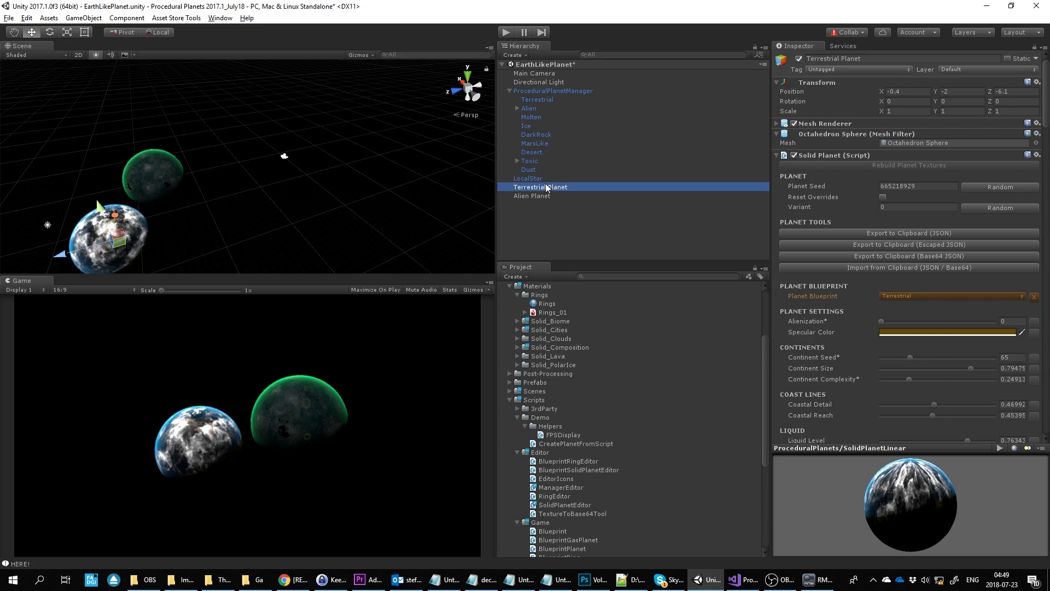
pyautogui.keyDown('alt'); pyautogui.moveTo(235, 199); pyautogui.dragTo(483, 223); pyautogui.keyUp('alt')
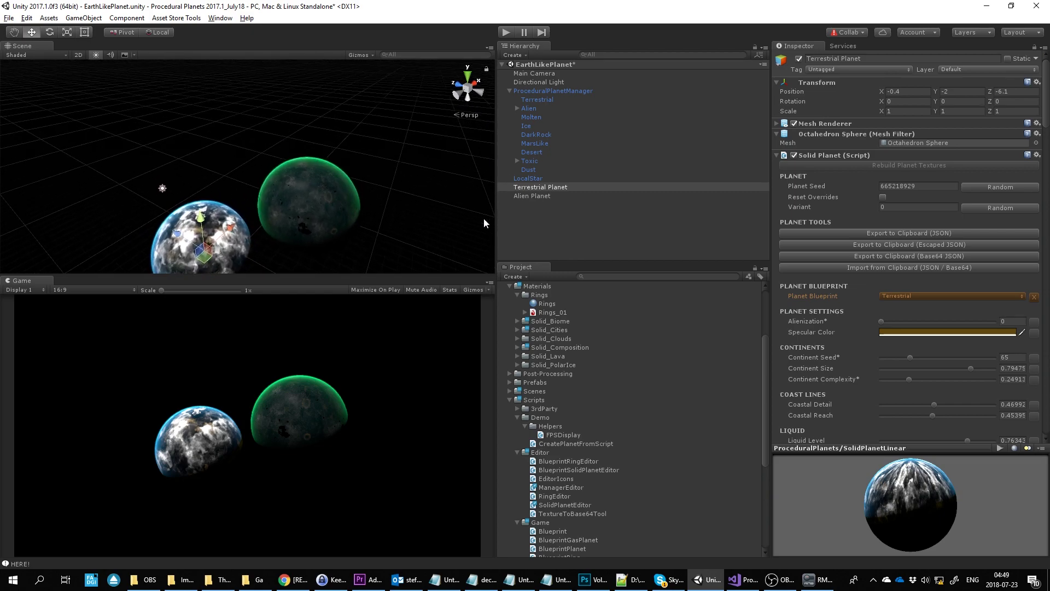
# Select ProceduralPlanetManager and reposition the Scene view around the planets
pyautogui.click(539, 92)
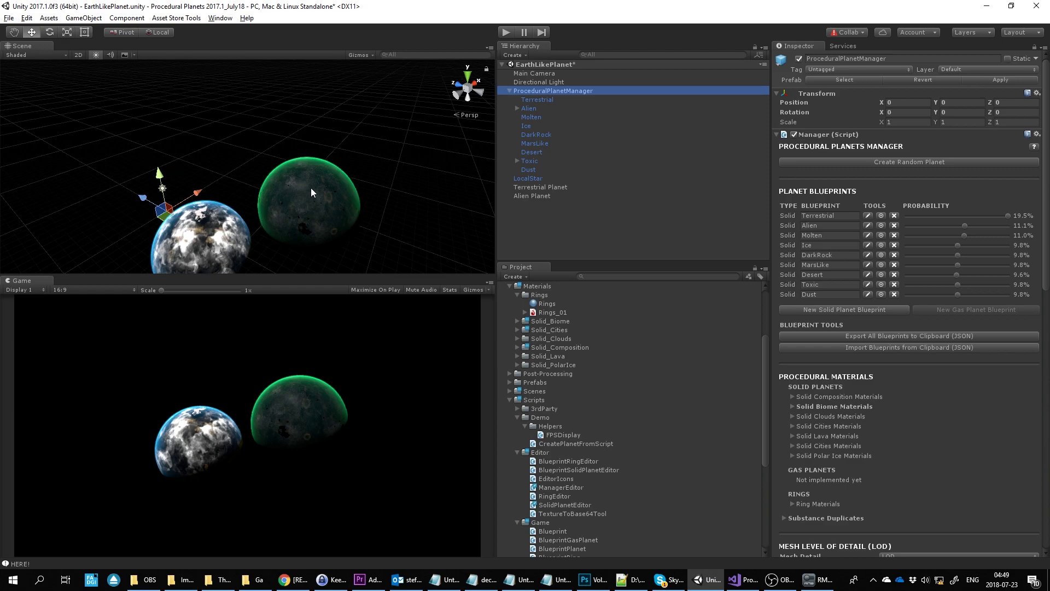
pyautogui.keyDown('alt'); pyautogui.moveTo(321, 189); pyautogui.dragTo(235, 164); pyautogui.keyUp('alt')
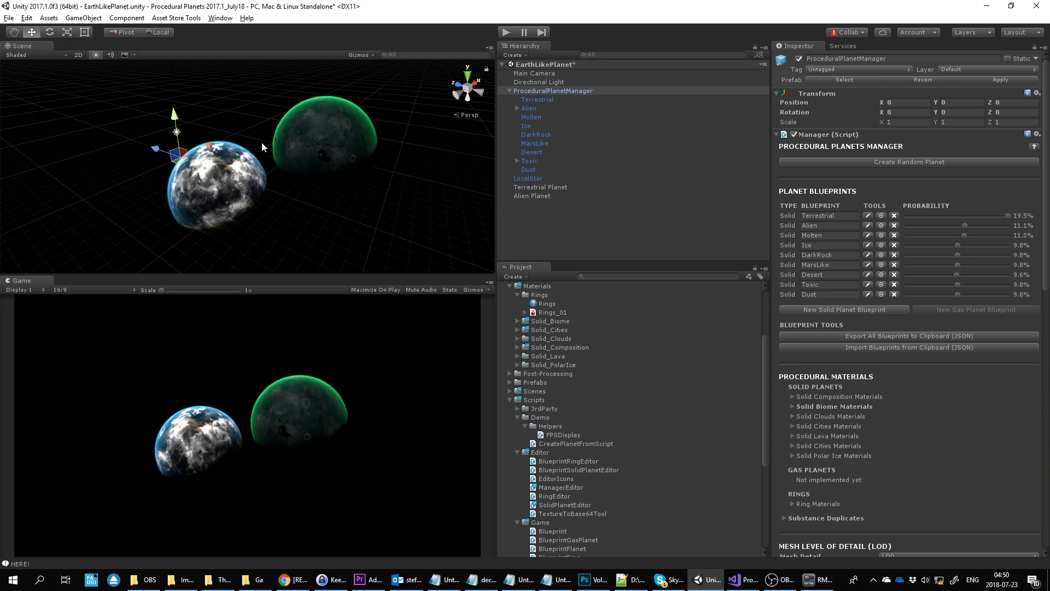
pyautogui.moveTo(264, 141); pyautogui.dragTo(293, 155, button='right')
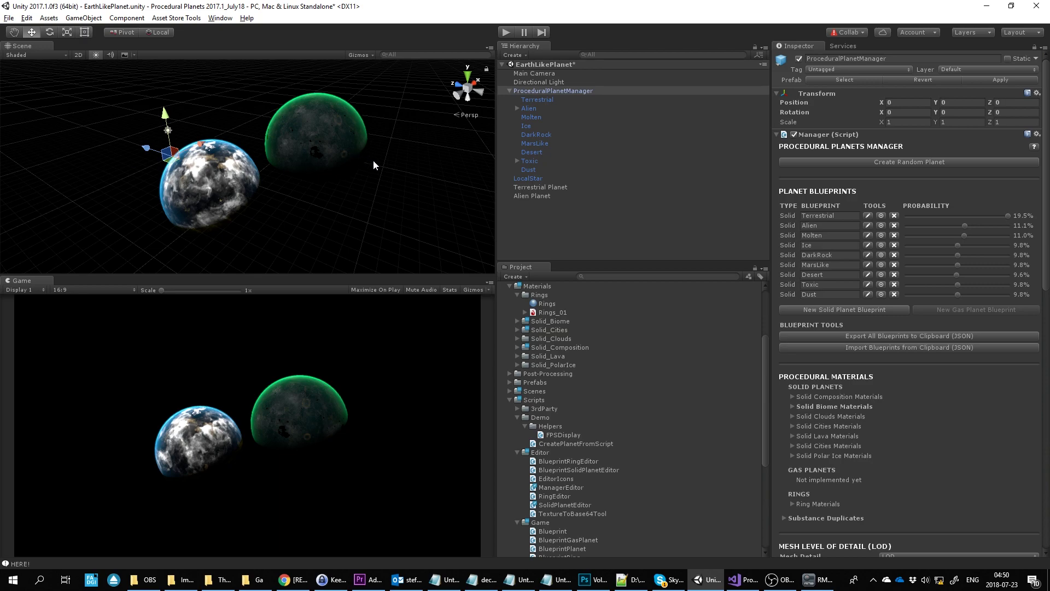
pyautogui.moveTo(415, 163); pyautogui.dragTo(314, 191, button='right')
pyautogui.scroll(3, 313, 189)
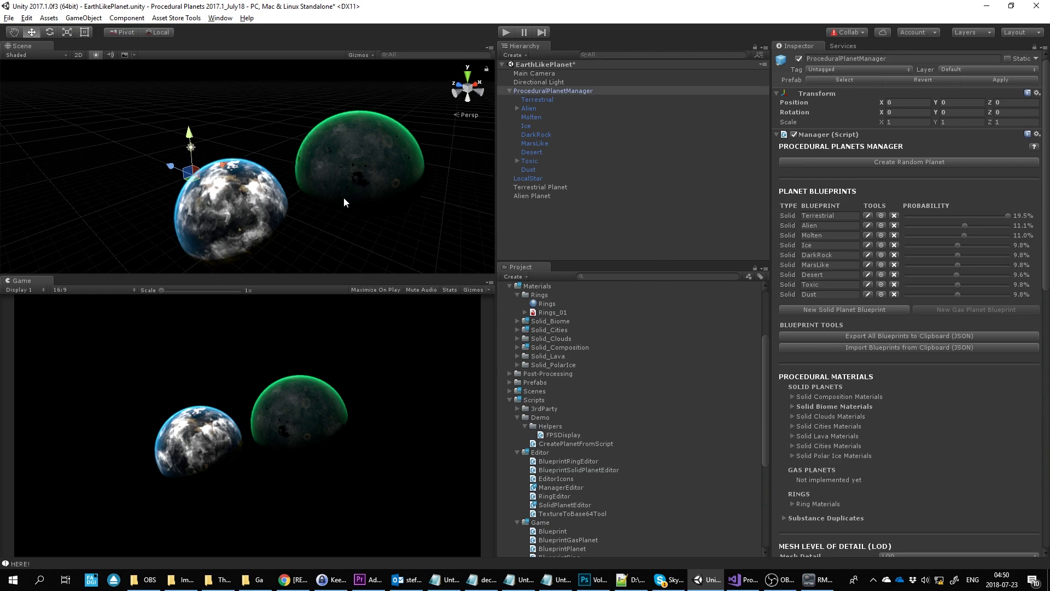
pyautogui.moveTo(339, 208); pyautogui.dragTo(256, 159, button='middle')
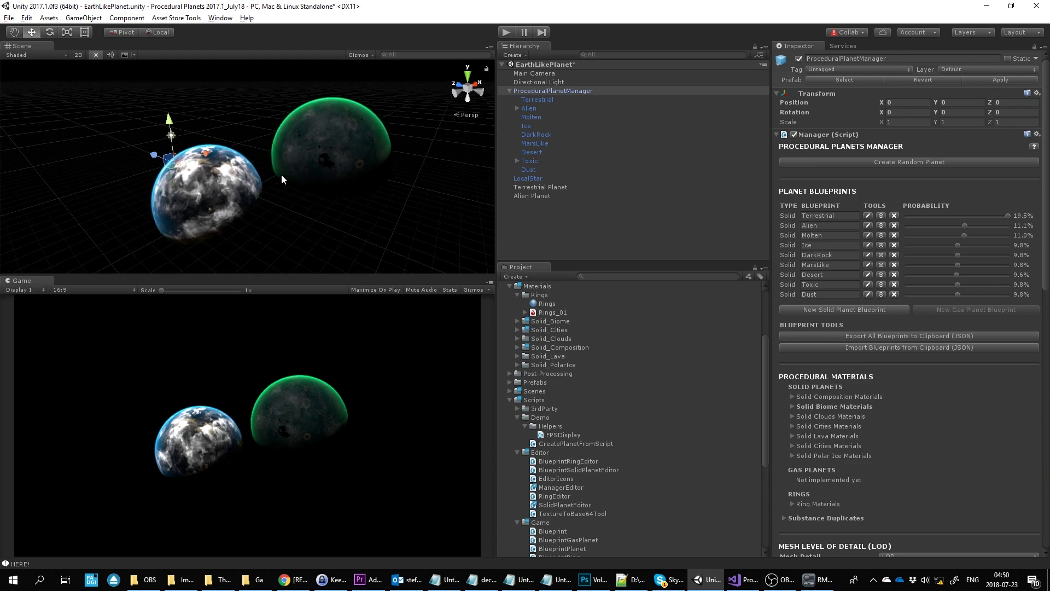
pyautogui.moveTo(195, 157)
pyautogui.keyDown('alt'); pyautogui.mouseDown()
pyautogui.moveTo(251, 134)
pyautogui.moveTo(190, 164)
pyautogui.mouseUp(); pyautogui.keyUp('alt')
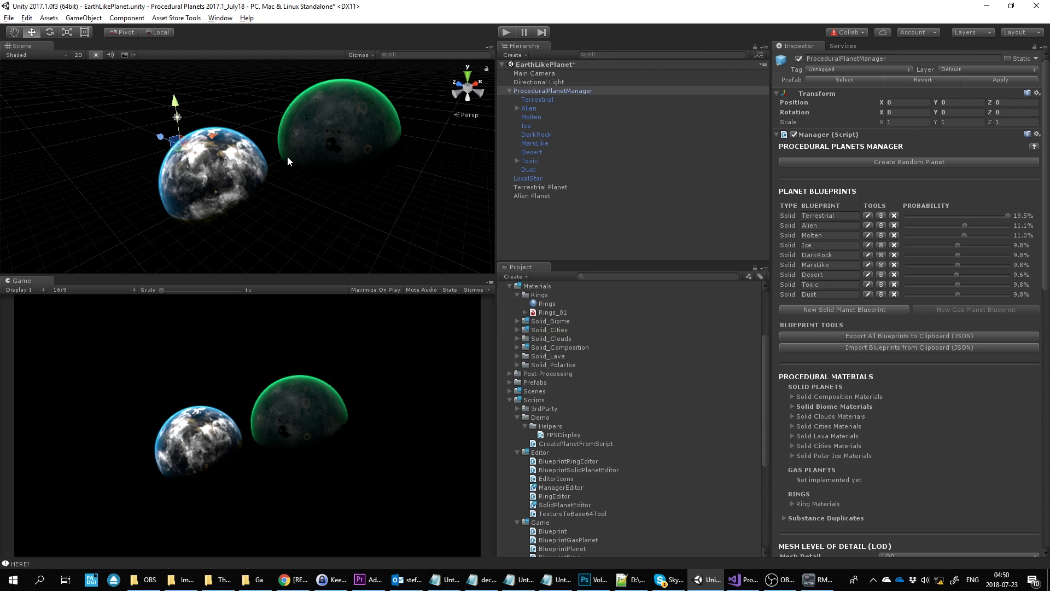
# Scroll the Inspector down to the mesh and texture LOD sections
pyautogui.scroll(-1, 287, 160)
pyautogui.scroll(-1, 268, 160)
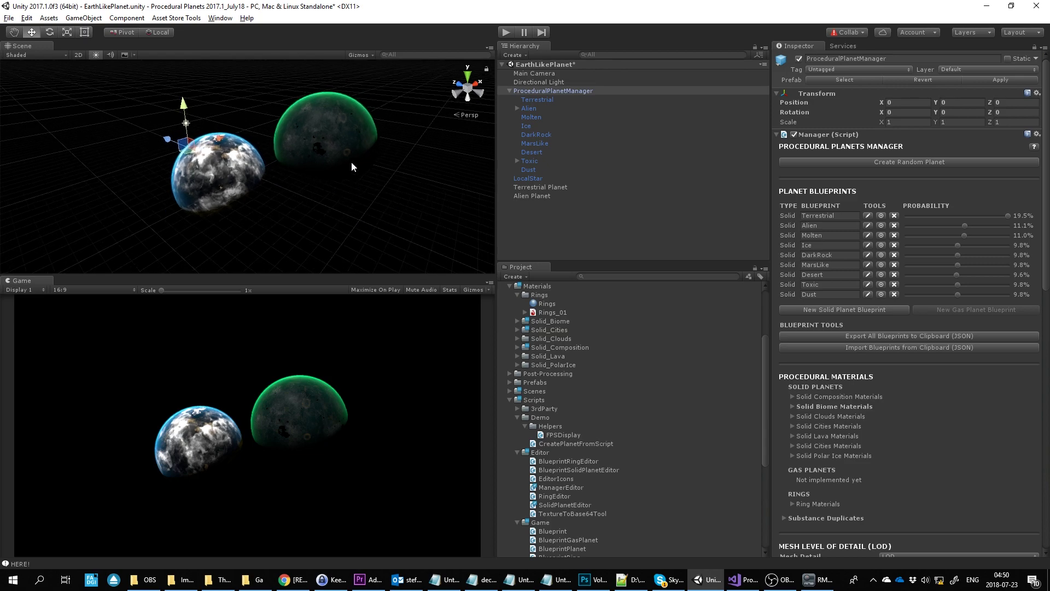
pyautogui.scroll(4, 568, 361)
pyautogui.scroll(-4, 812, 308)
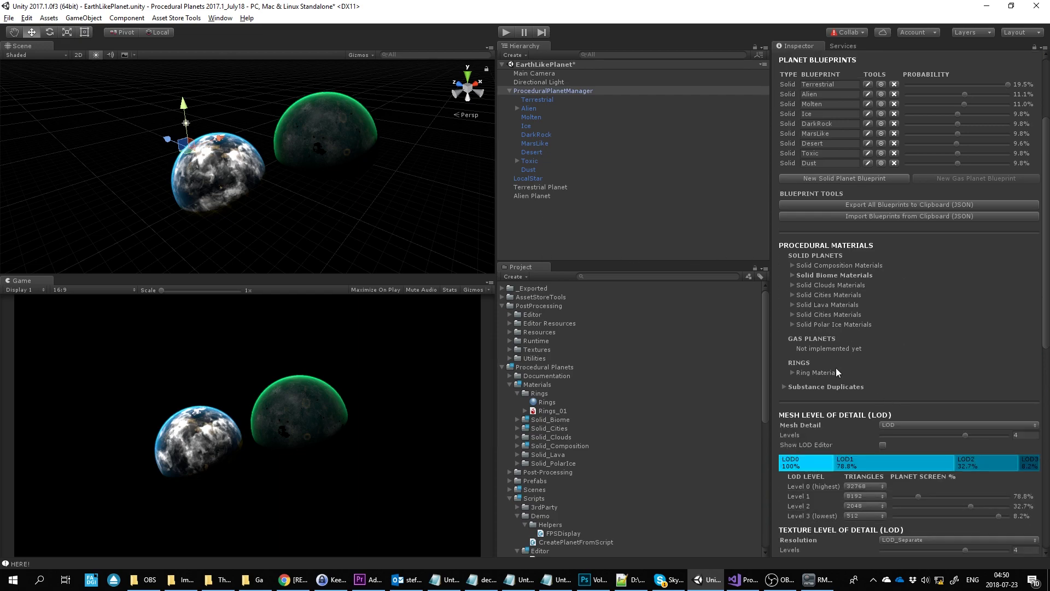
# Expand the Substance Duplicates list and inspect Biome_Desert inside Solid_Biome
pyautogui.click(783, 387)
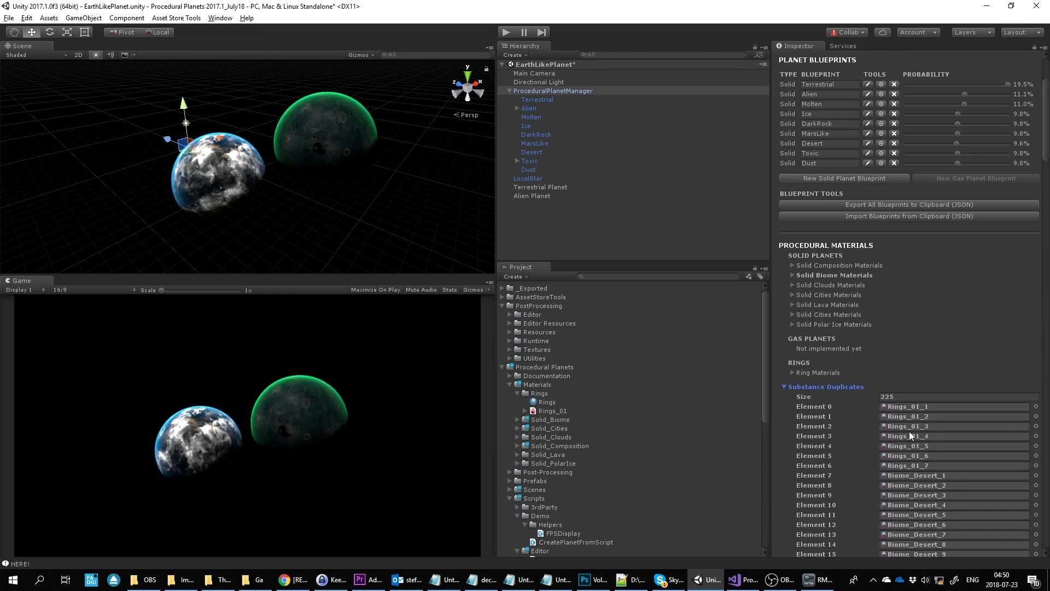
pyautogui.click(783, 387)
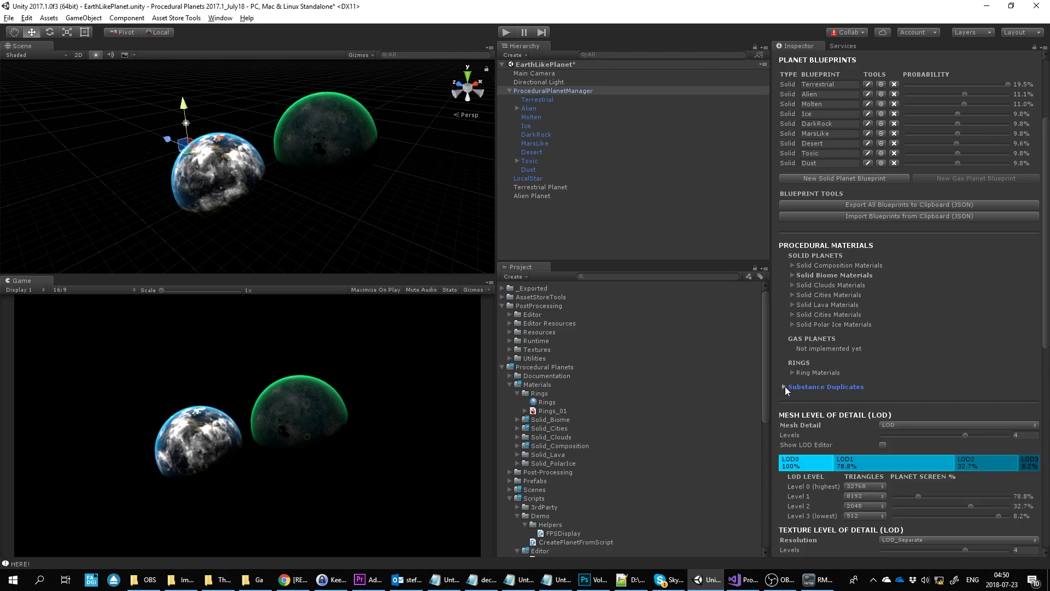
pyautogui.click(785, 386)
pyautogui.scroll(-3, 551, 432)
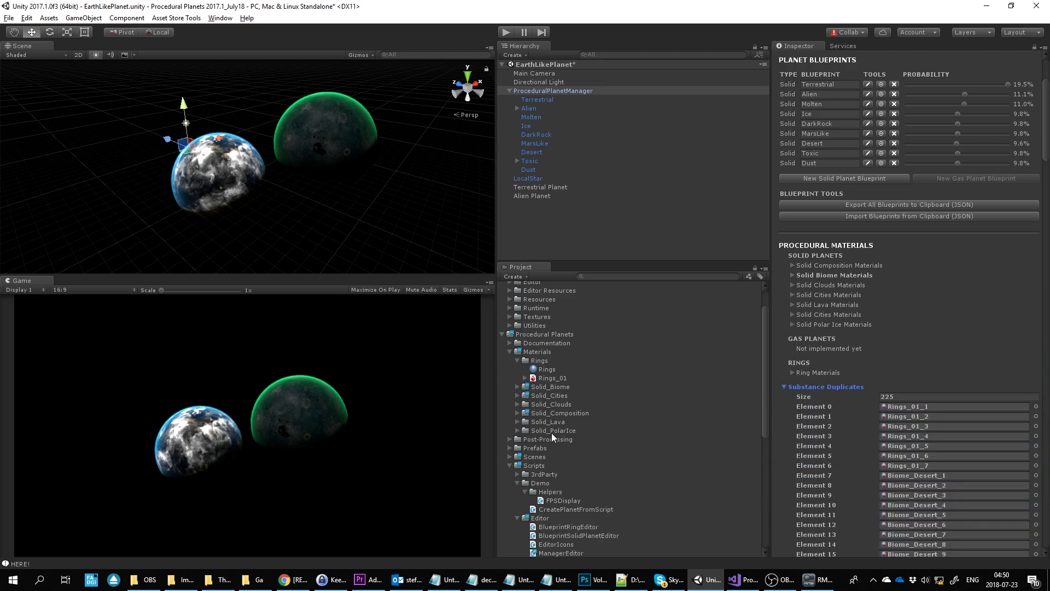
pyautogui.click(520, 386)
pyautogui.click(518, 386)
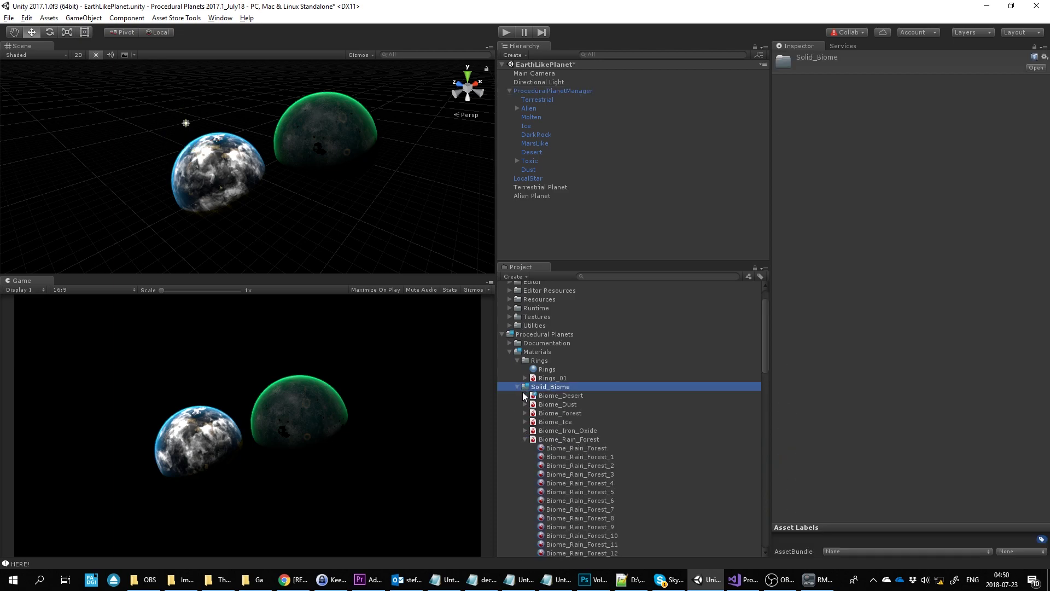
pyautogui.click(558, 395)
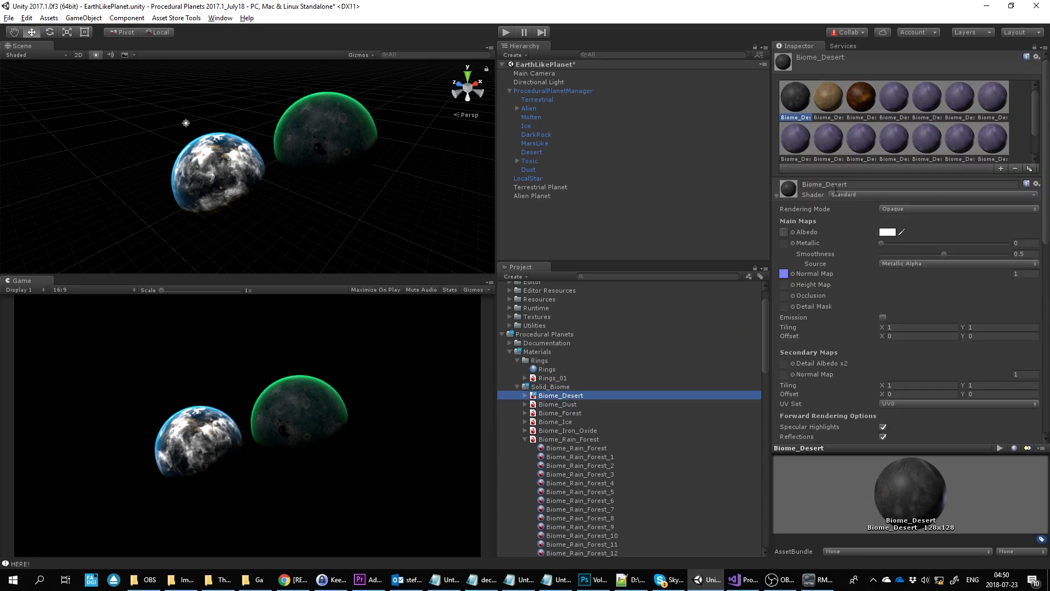
# Collapse Solid_Biome, expand Solid_Composition, and select Solid_Fractured
pyautogui.click(517, 386)
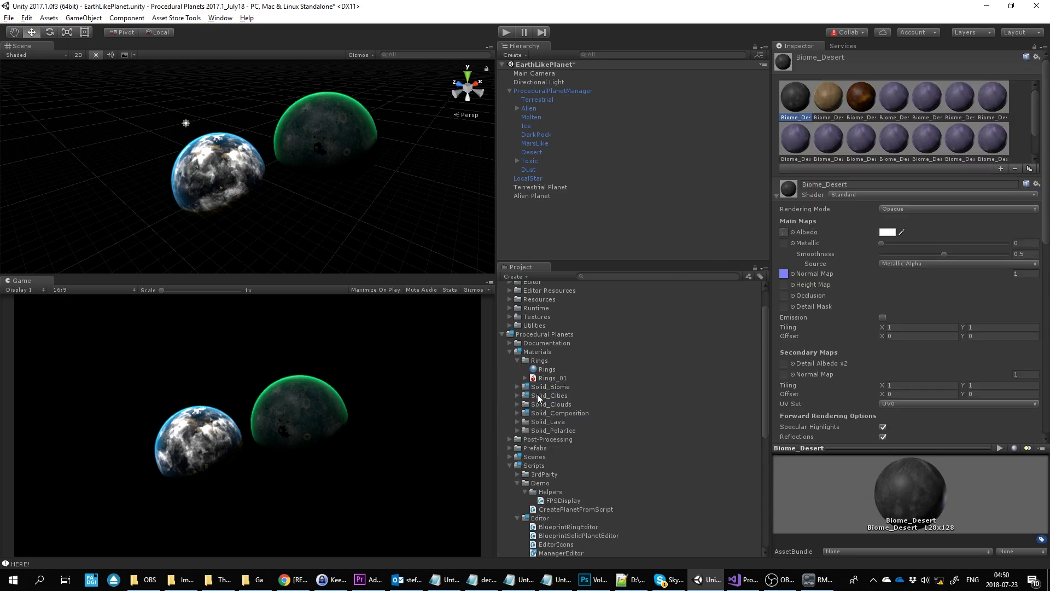
pyautogui.click(516, 413)
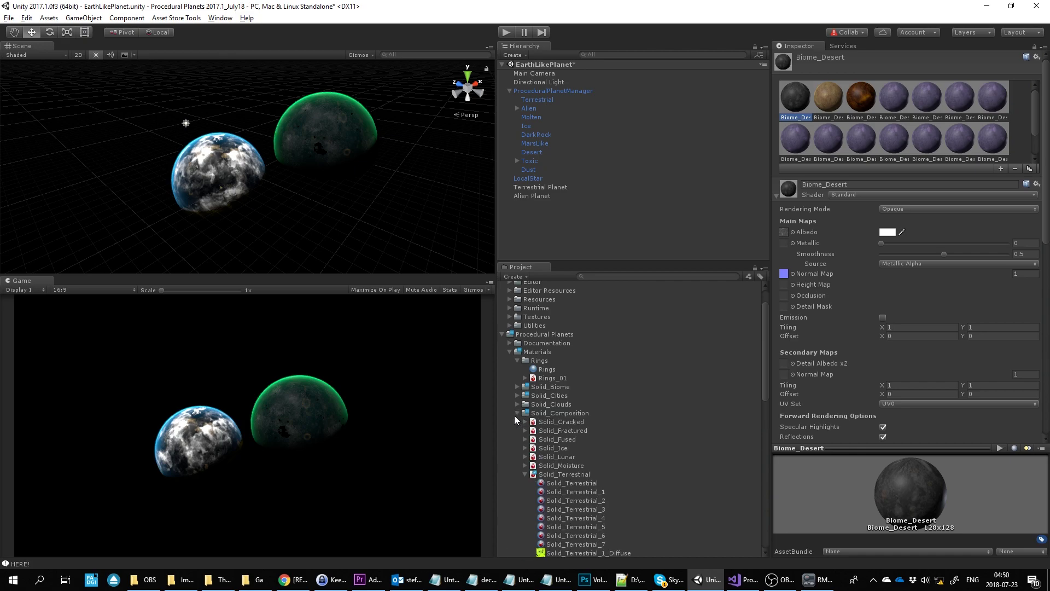
pyautogui.click(556, 433)
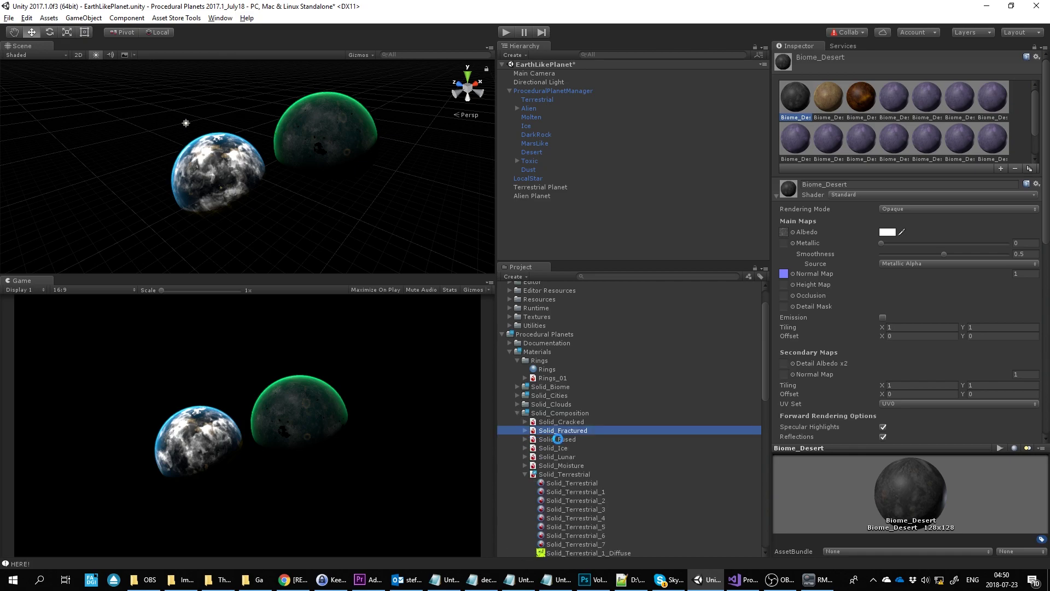
# Show Solid_Fused's duplicates, viewing Solid_Fused_1 and then Solid_Fused_7 at 512x512
pyautogui.click(558, 439)
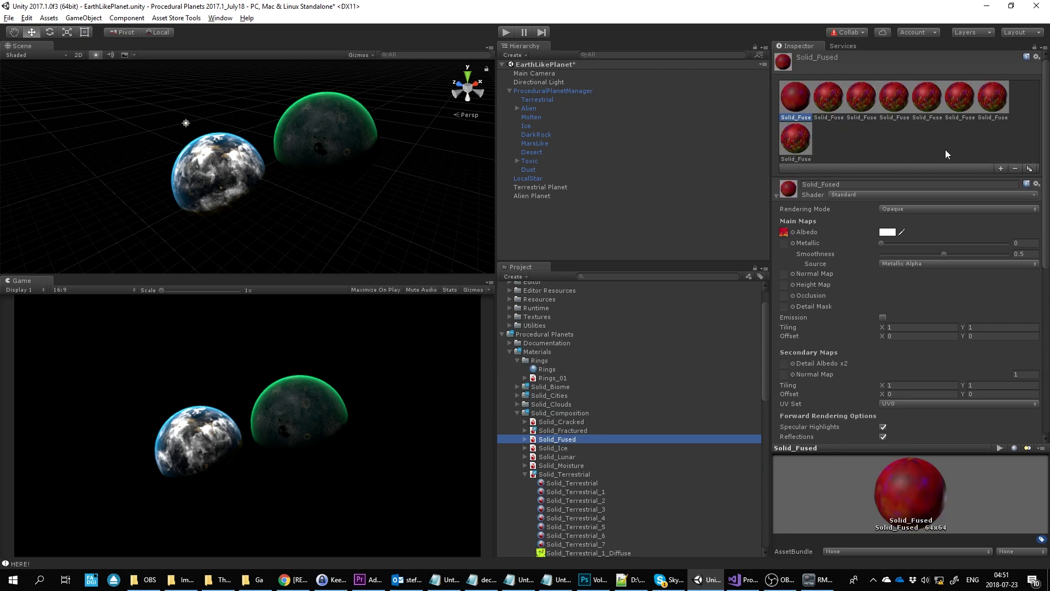
pyautogui.click(830, 103)
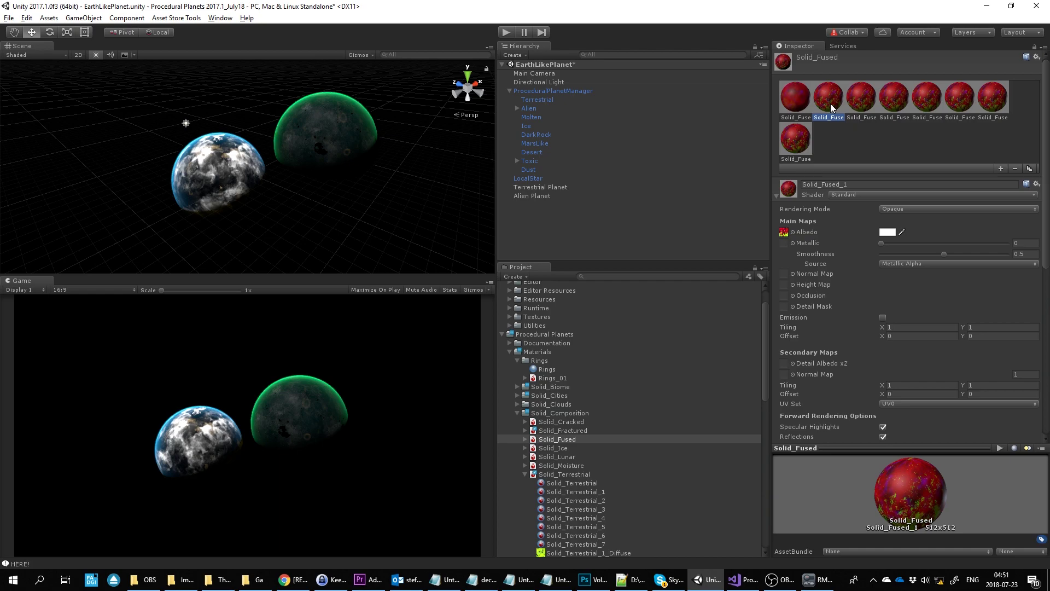
pyautogui.click(794, 145)
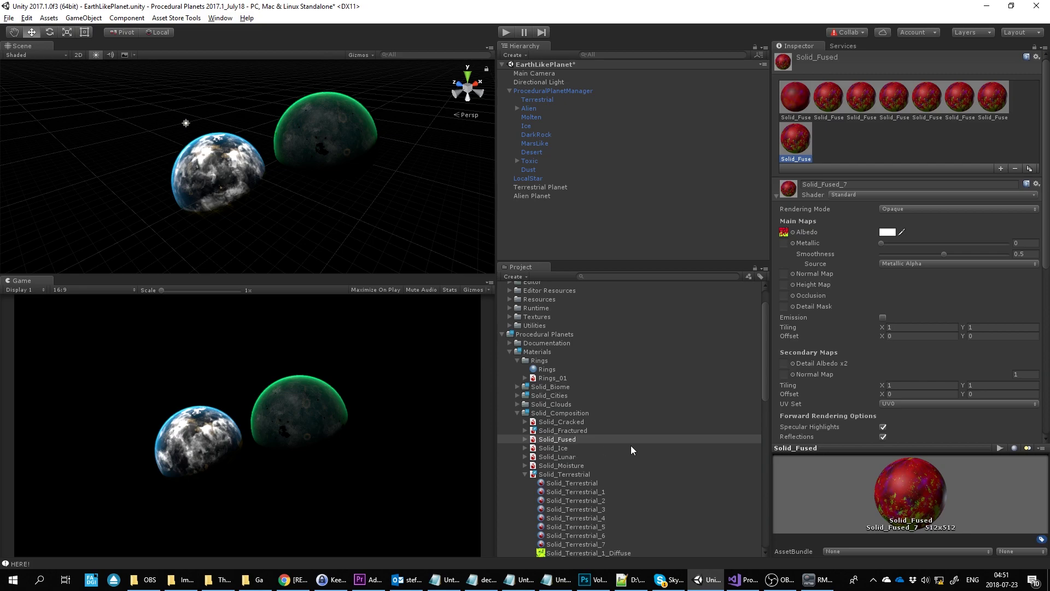
# Select Alien Planet to show its Toxic blueprint and Alienization of 0.41310
pyautogui.click(528, 195)
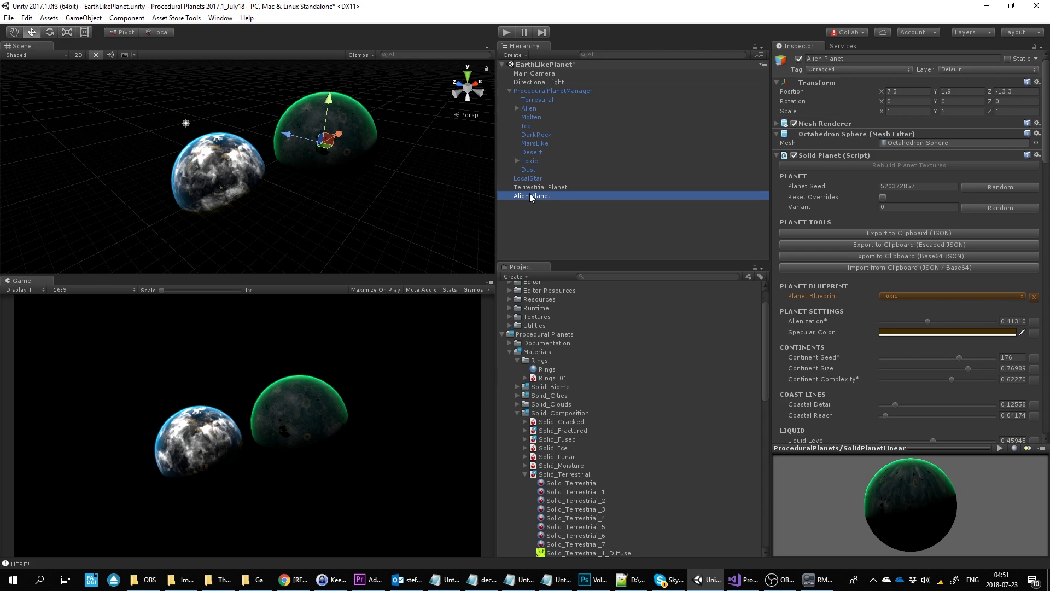